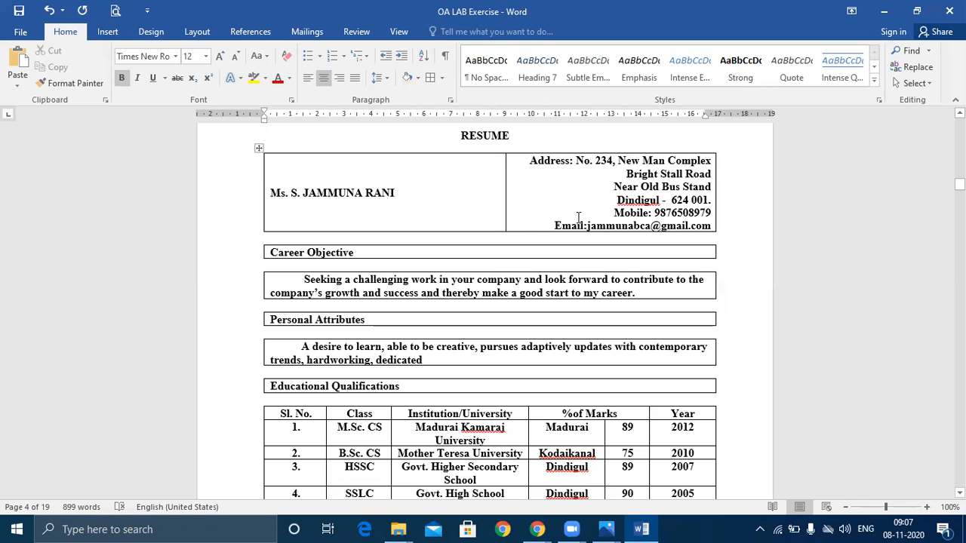
Scroll down through the whole sample resume to review its layout
{"action": "scroll", "coordinate": [319, 283], "scroll_direction": "down", "scroll_amount": 2}
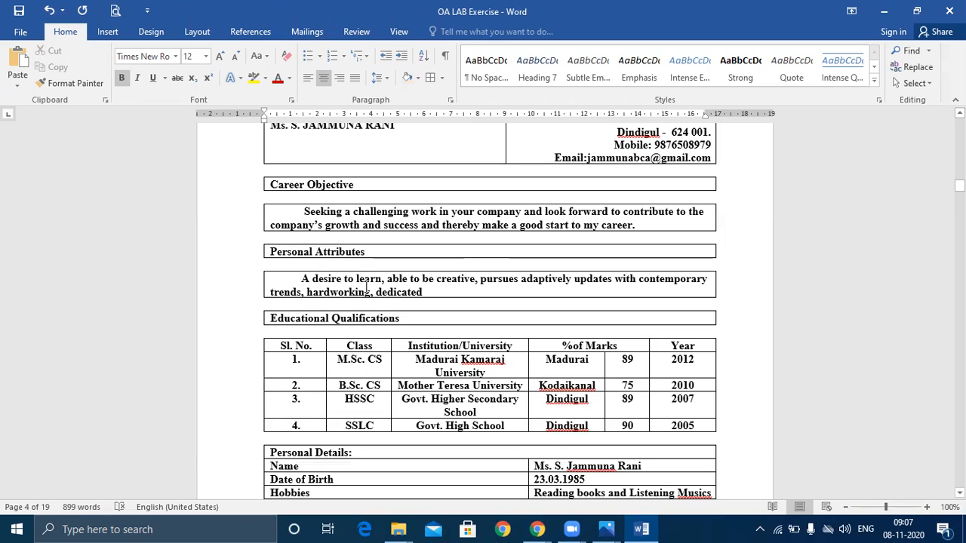
{"action": "scroll", "coordinate": [368, 288], "scroll_direction": "down", "scroll_amount": 1}
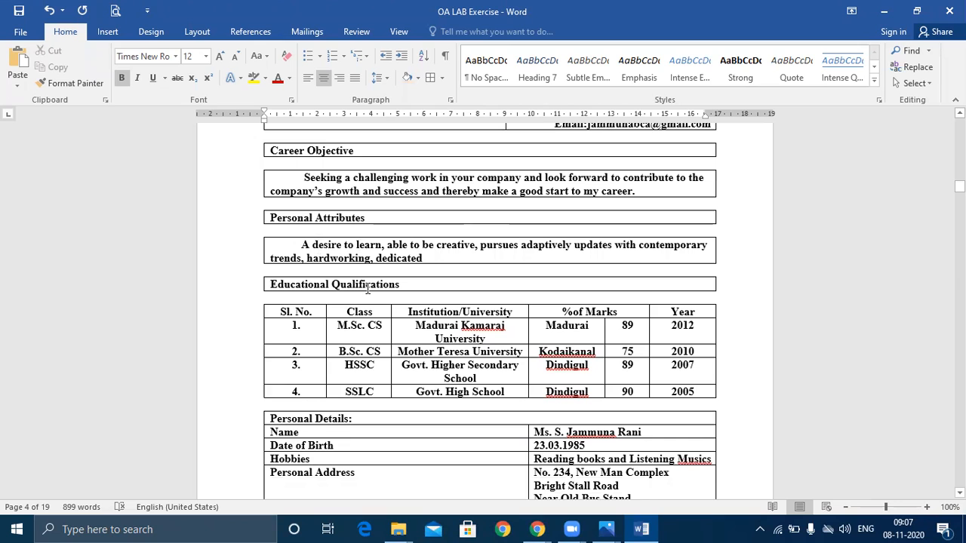
{"action": "scroll", "coordinate": [367, 288], "scroll_direction": "down", "scroll_amount": 1}
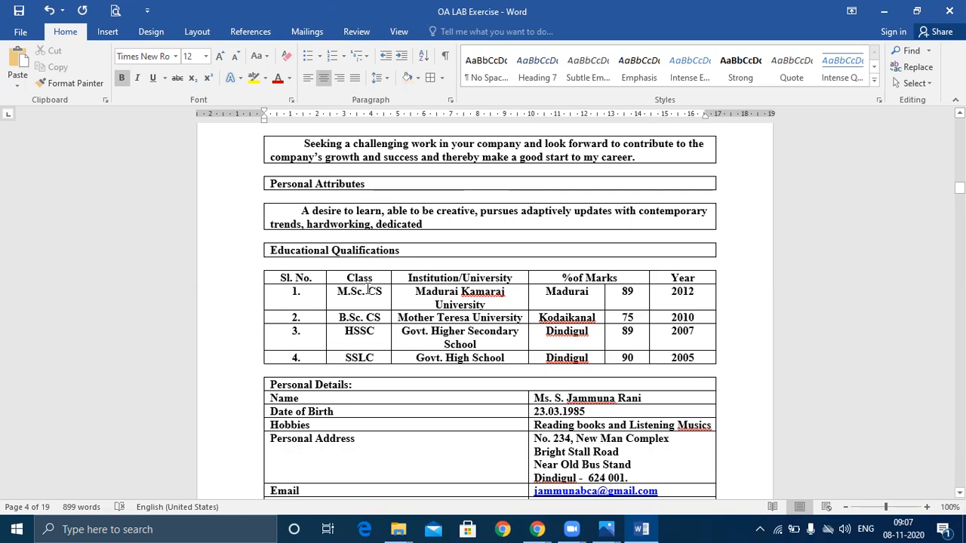
{"action": "scroll", "coordinate": [367, 290], "scroll_direction": "down", "scroll_amount": 2}
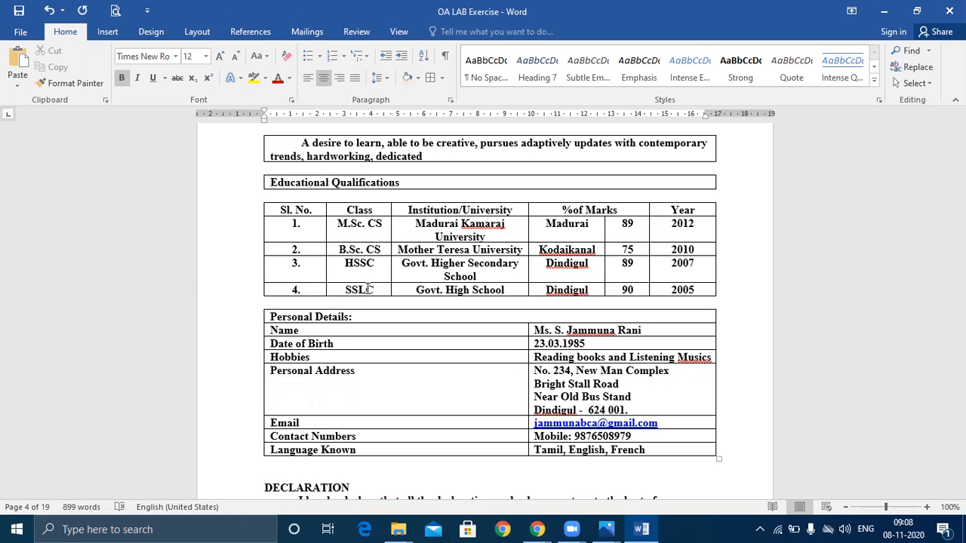
{"action": "scroll", "coordinate": [368, 289], "scroll_direction": "down", "scroll_amount": 2}
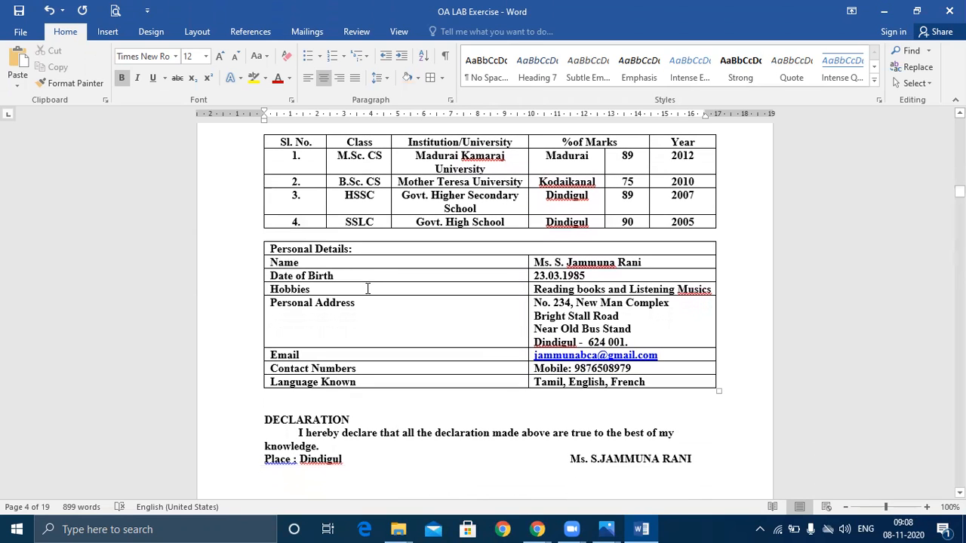
{"action": "scroll", "coordinate": [367, 289], "scroll_direction": "down", "scroll_amount": 1}
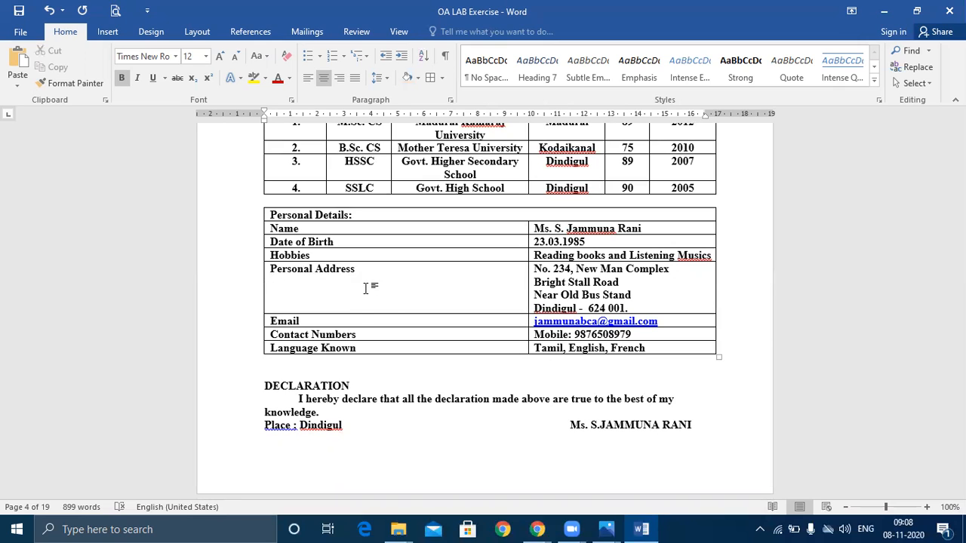
Return to the resume's top and open the OA LAB Exercise document's backstage Info page
{"action": "left_click", "coordinate": [607, 529]}
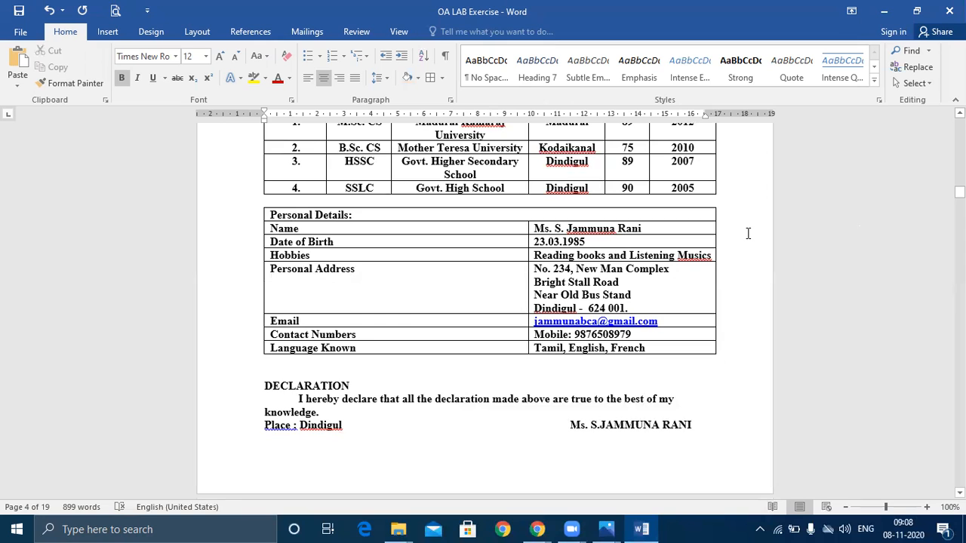
{"action": "scroll", "coordinate": [748, 233], "scroll_direction": "up", "scroll_amount": 5}
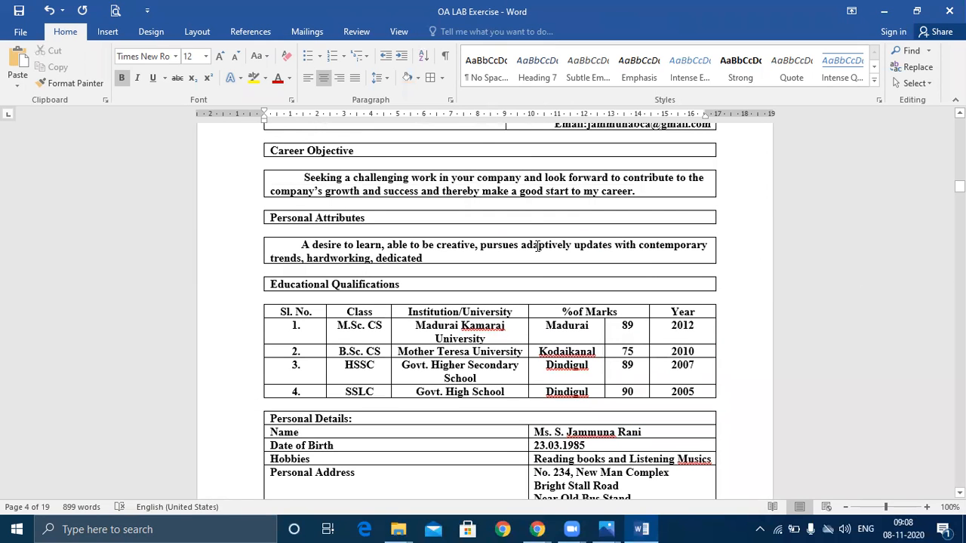
{"action": "left_click", "coordinate": [19, 35]}
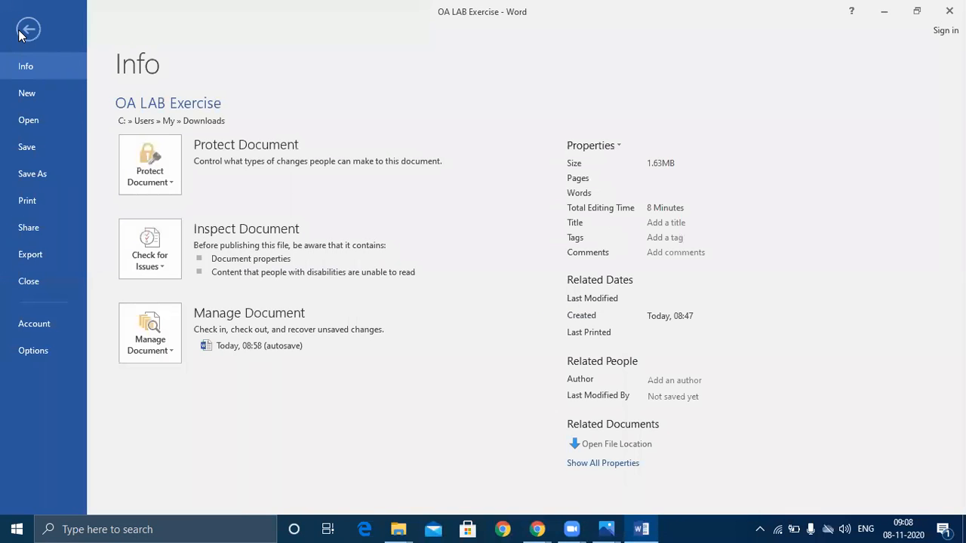
Create a new Blank document (Document2) from the New templates page
{"action": "left_click", "coordinate": [42, 93]}
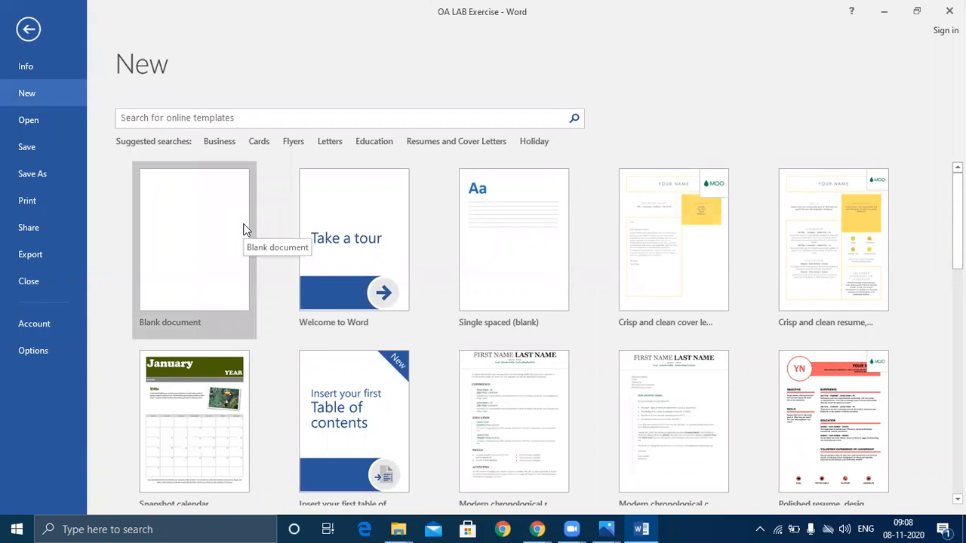
{"action": "scroll", "coordinate": [244, 231], "scroll_direction": "down", "scroll_amount": 5}
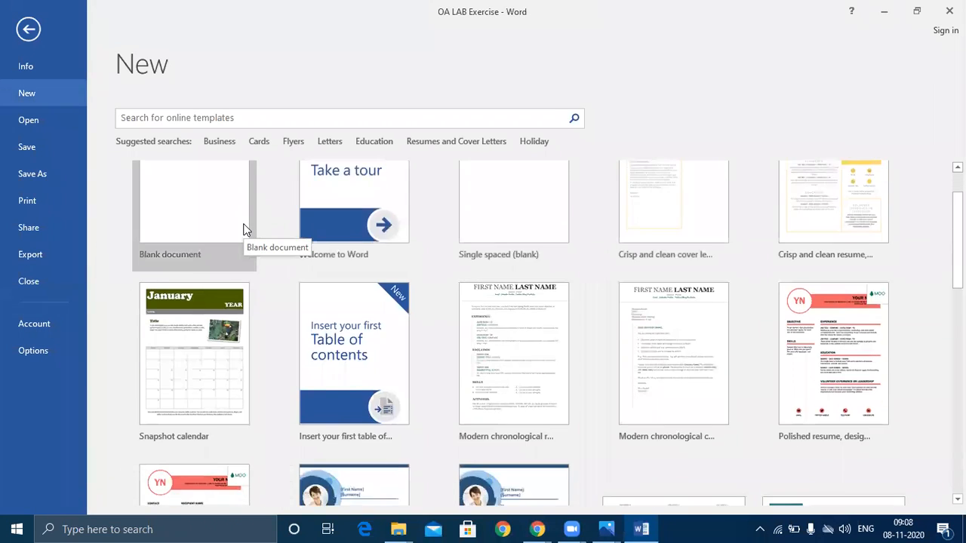
{"action": "scroll", "coordinate": [244, 230], "scroll_direction": "down", "scroll_amount": 1}
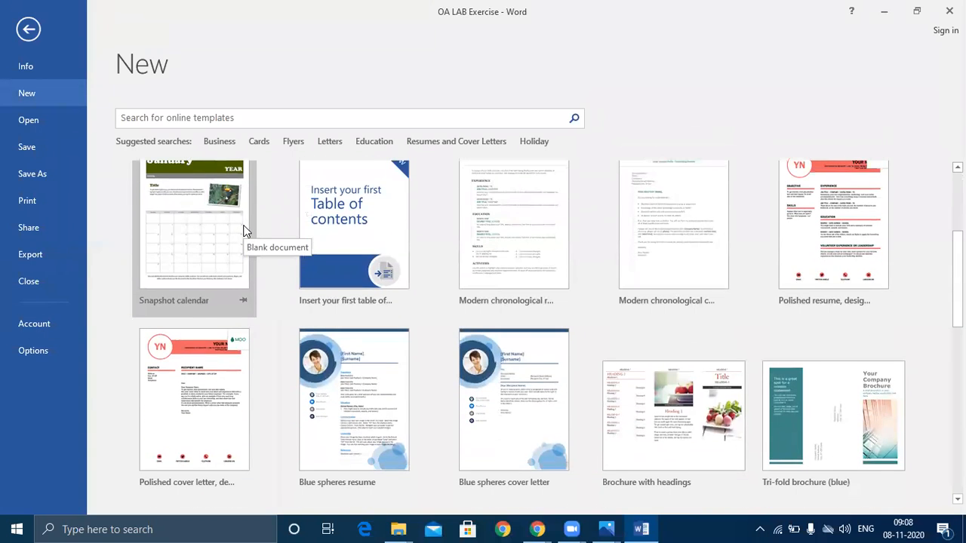
{"action": "scroll", "coordinate": [244, 230], "scroll_direction": "down", "scroll_amount": 5}
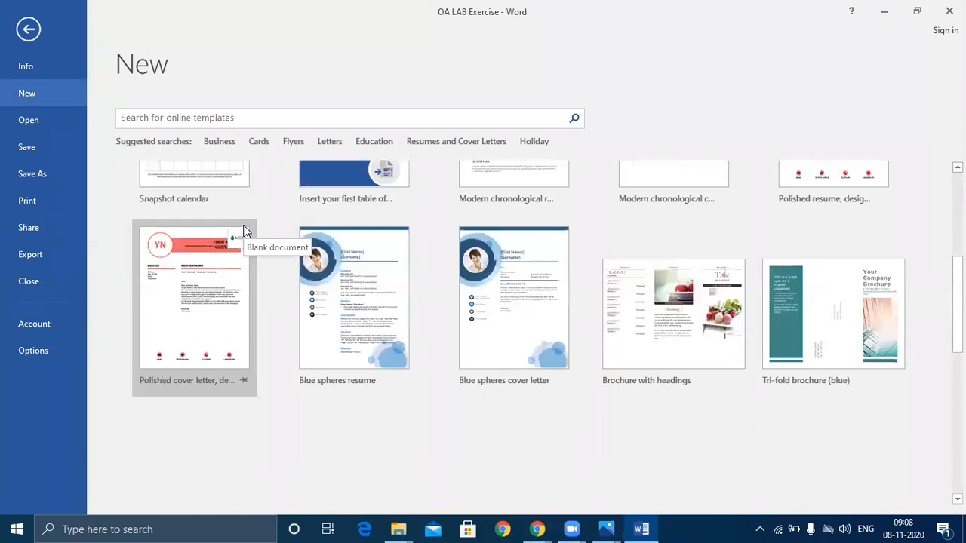
{"action": "scroll", "coordinate": [244, 230], "scroll_direction": "up", "scroll_amount": 5}
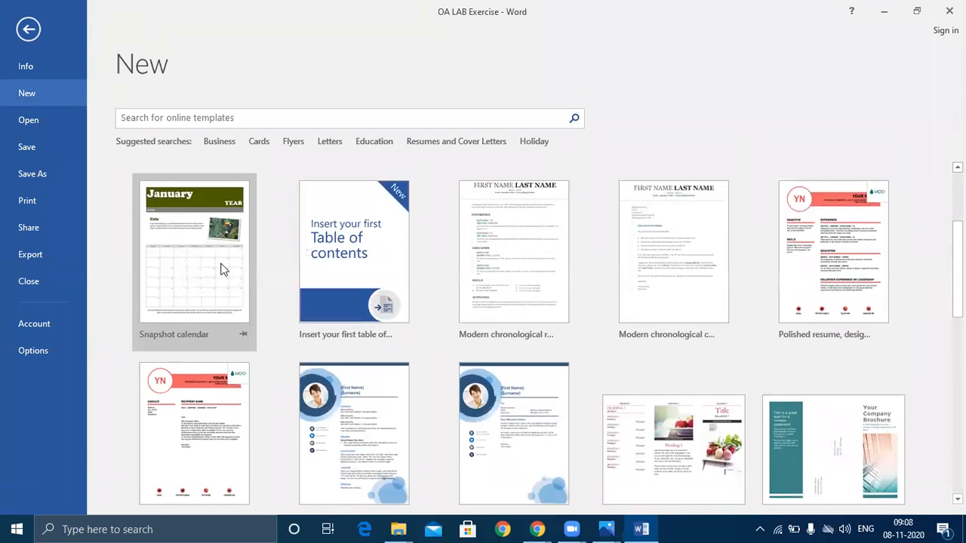
{"action": "scroll", "coordinate": [234, 246], "scroll_direction": "up", "scroll_amount": 4}
{"action": "left_click", "coordinate": [192, 261]}
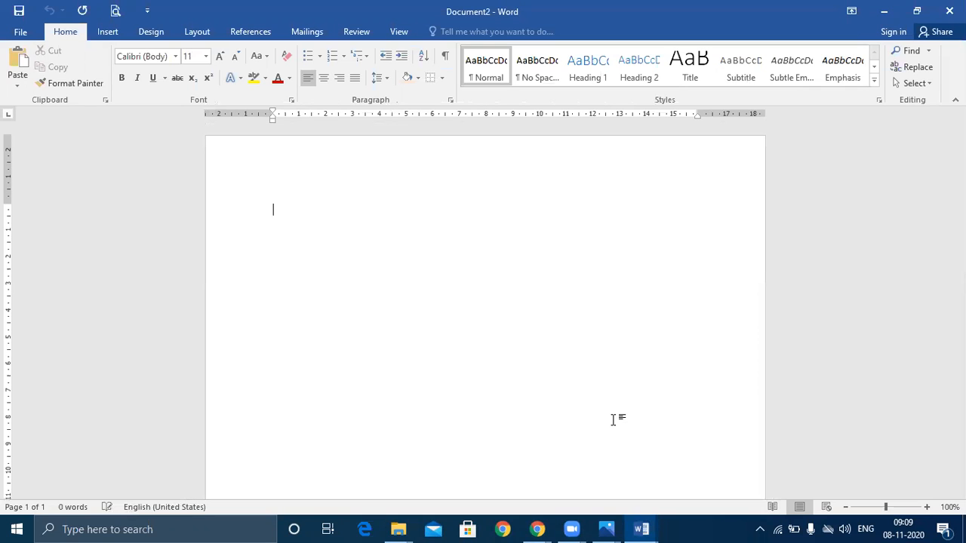
Open the Insert Table picker, then check the OA LAB Exercise sample's table layout
{"action": "left_click", "coordinate": [107, 30]}
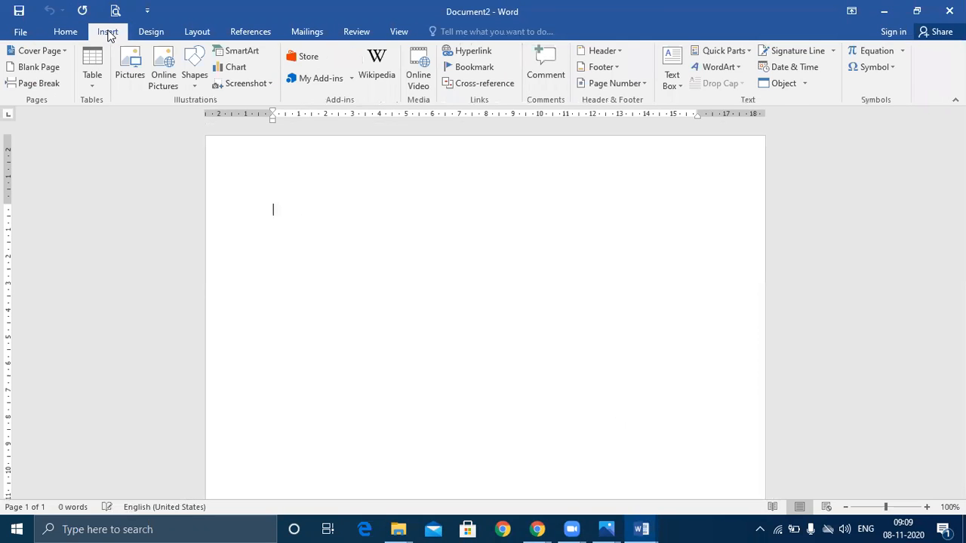
{"action": "left_click", "coordinate": [103, 69]}
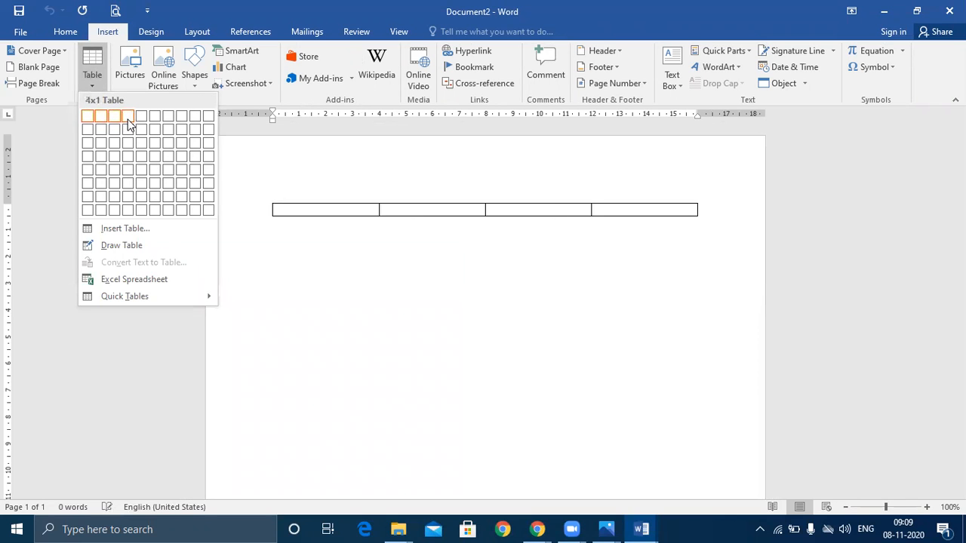
{"action": "left_click", "coordinate": [642, 530]}
{"action": "left_click", "coordinate": [567, 468]}
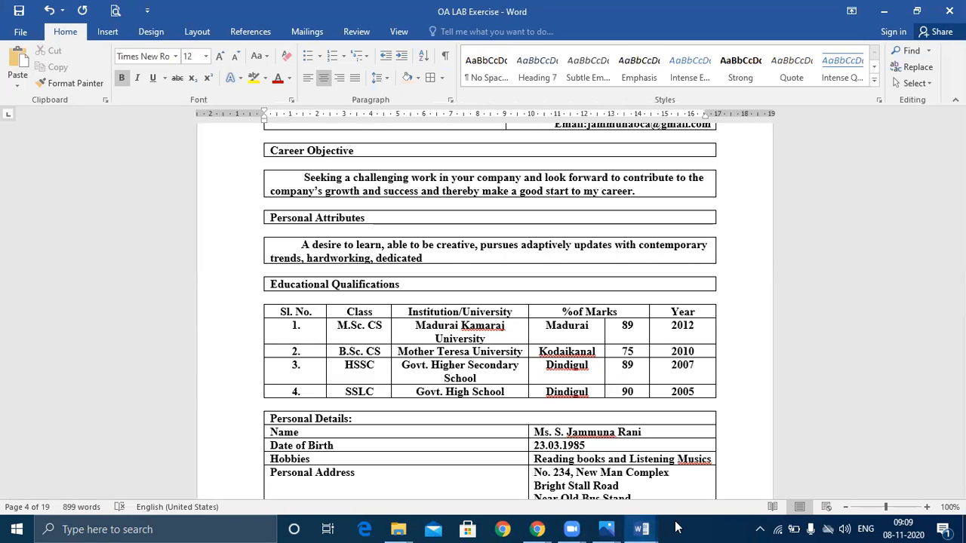
Back in Document2, insert a table six columns wide and two rows high
{"action": "mouse_move", "coordinate": [642, 528]}
{"action": "left_click", "coordinate": [716, 480]}
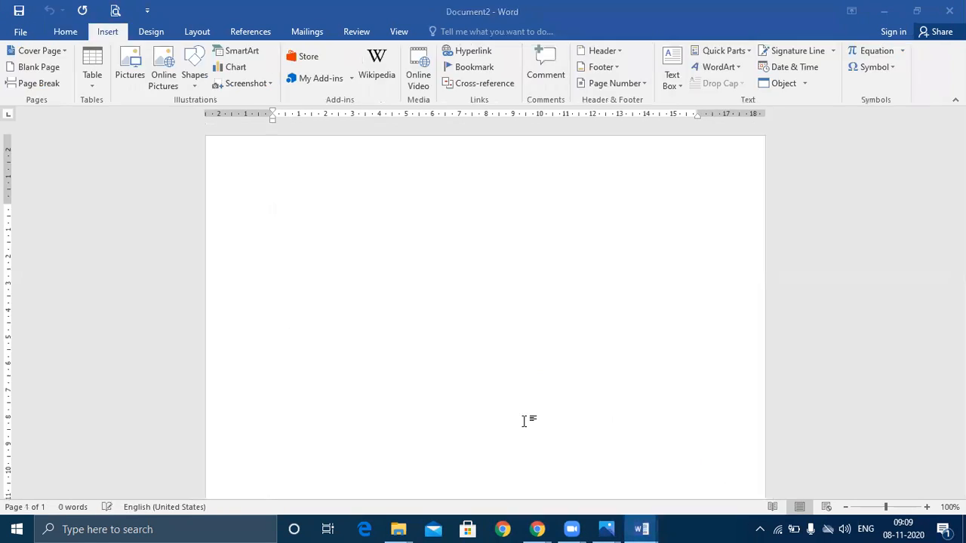
{"action": "left_click", "coordinate": [92, 76]}
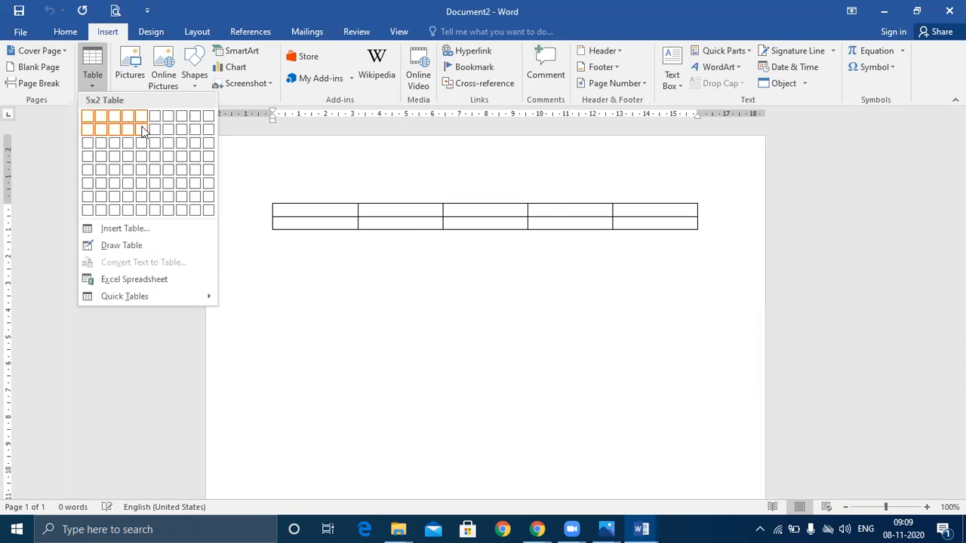
{"action": "left_click", "coordinate": [155, 129]}
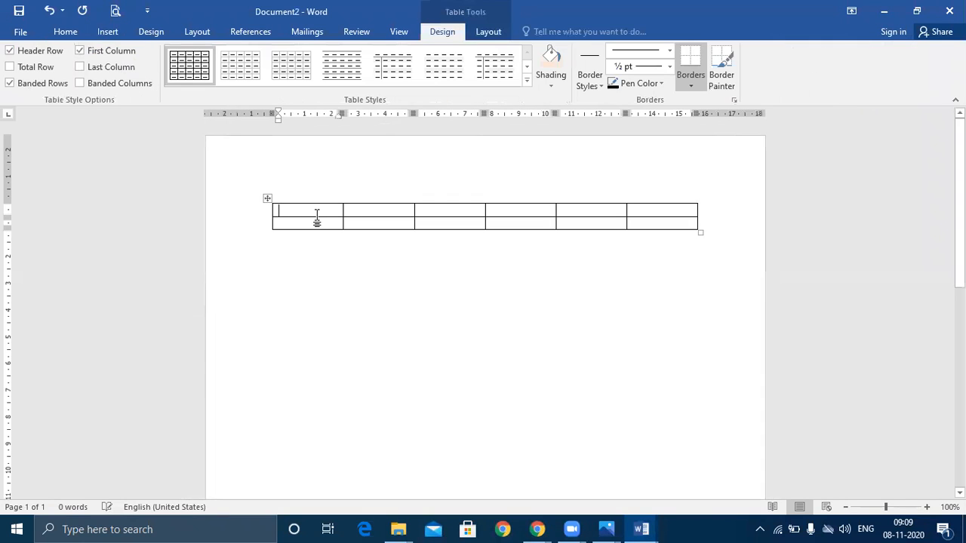
Merge the top row's left three cells and right three cells into two wide cells
{"action": "left_click_drag", "start_coordinate": [325, 210], "coordinate": [448, 212]}
{"action": "right_click", "coordinate": [449, 212]}
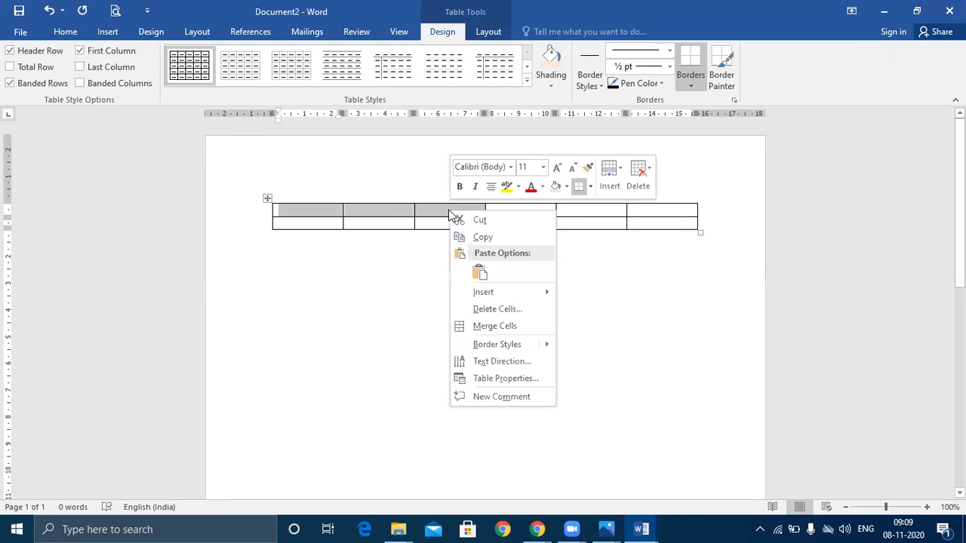
{"action": "left_click", "coordinate": [494, 328]}
{"action": "left_click_drag", "start_coordinate": [516, 213], "coordinate": [649, 213]}
{"action": "right_click", "coordinate": [649, 212]}
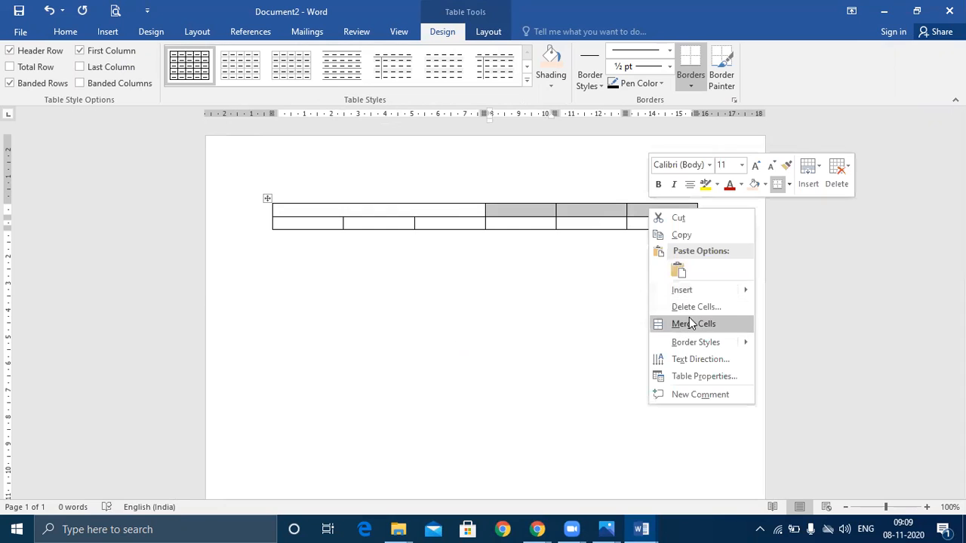
{"action": "left_click", "coordinate": [689, 326]}
{"action": "left_click", "coordinate": [535, 291]}
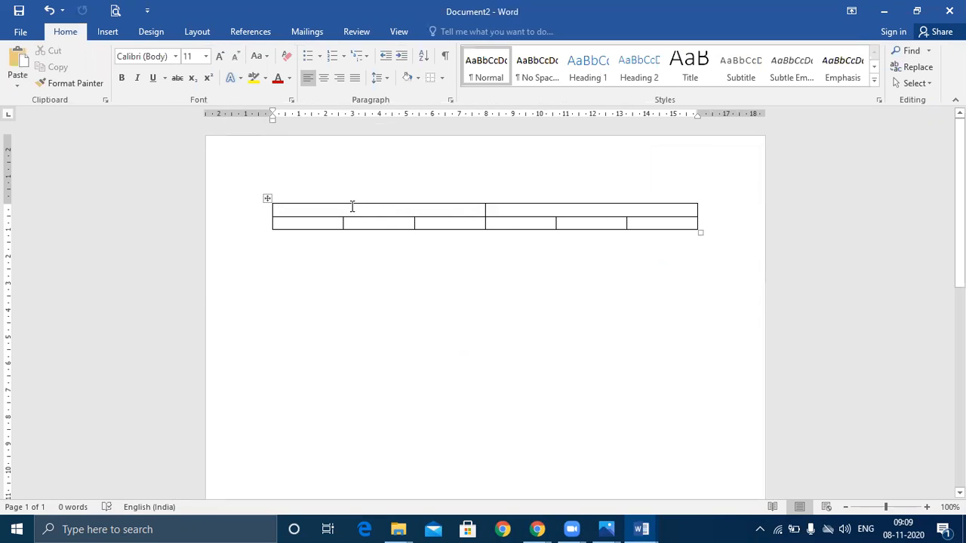
{"action": "left_click", "coordinate": [353, 209]}
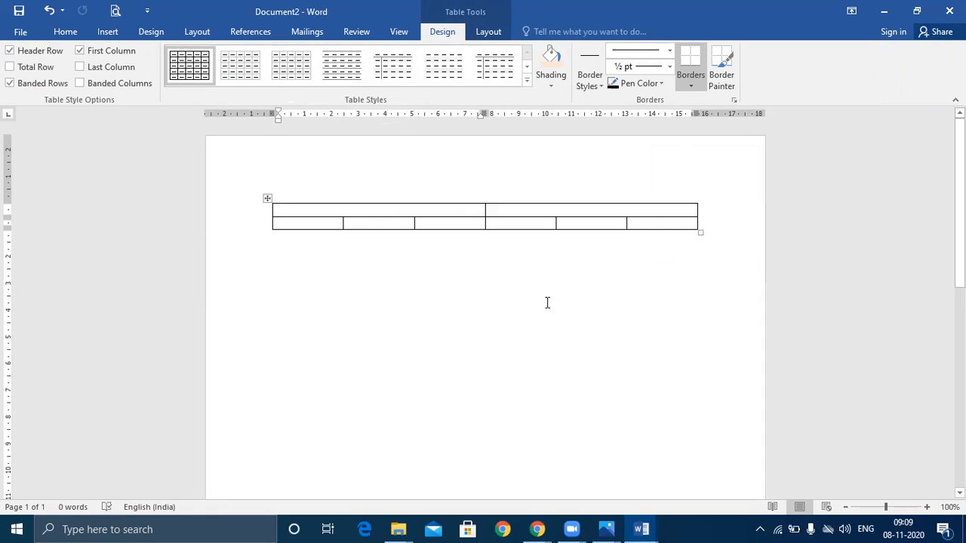
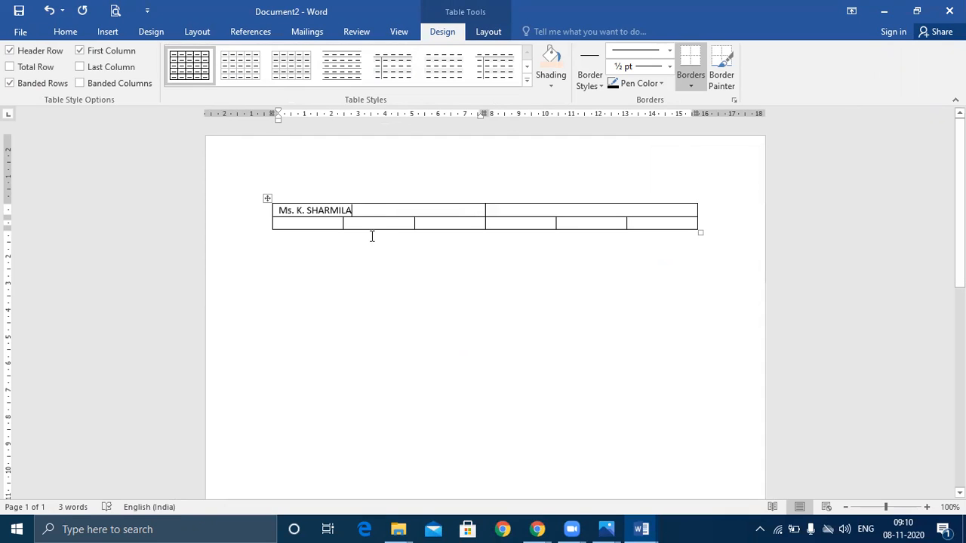
Type the applicant's name top-left and the street address line top-right
{"action": "left_click", "coordinate": [502, 211]}
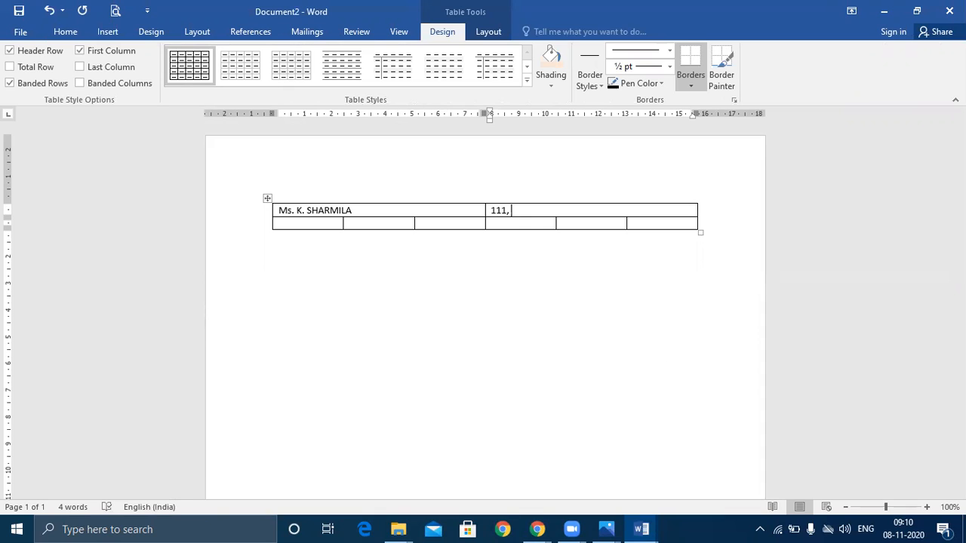
{"action": "key", "text": "Return"}
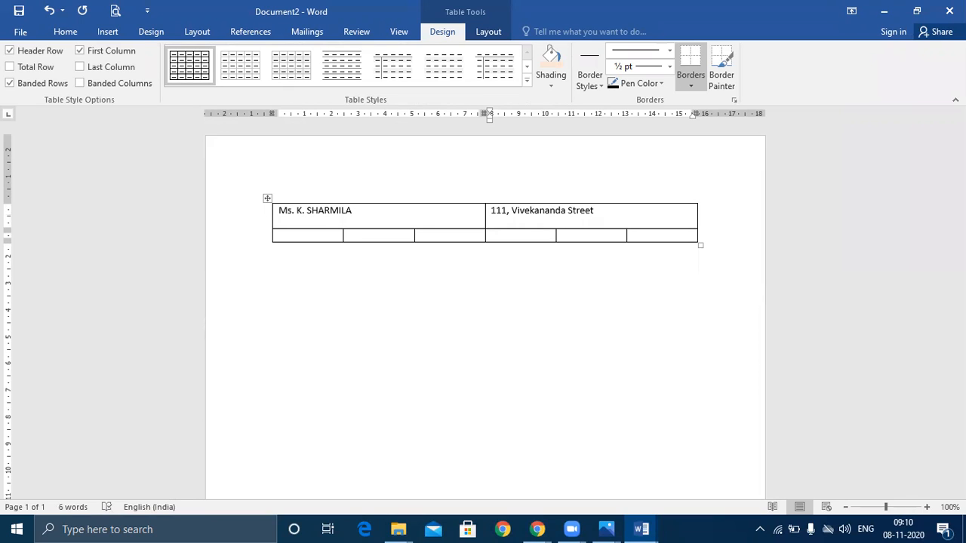
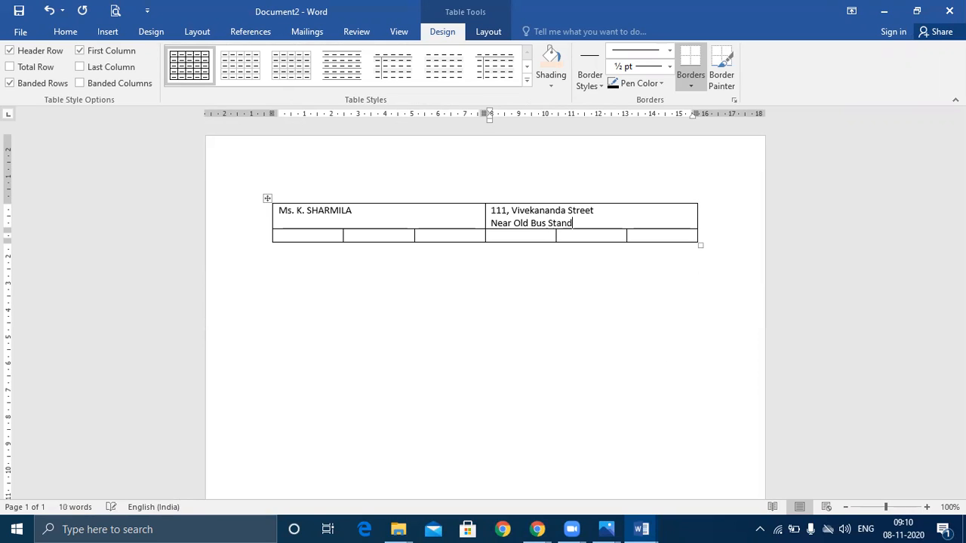
Add the remaining address lines: landmark, area, and town with postcode
{"action": "key", "text": "Return"}
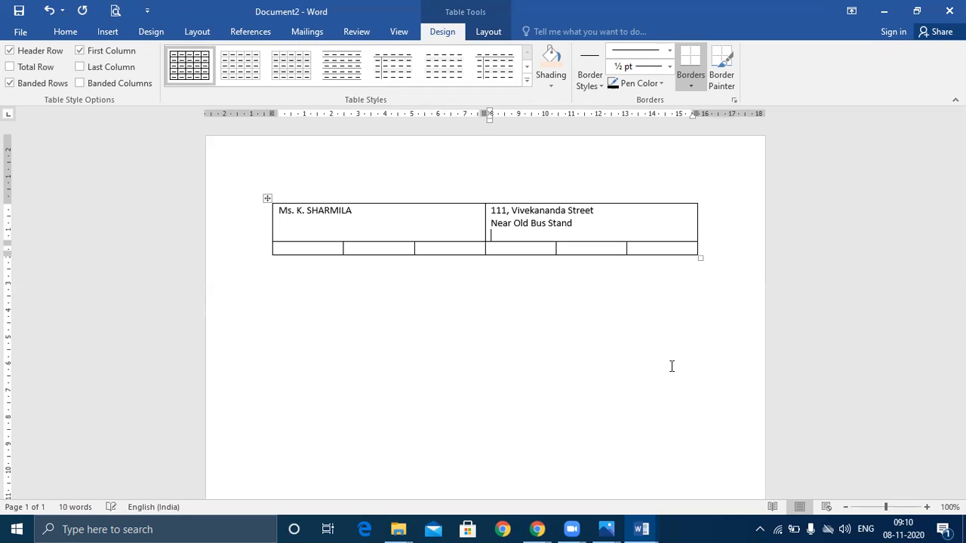
{"action": "key", "text": "Return"}
Add the Email and Mobile lines below the address, filling in the contact's details
{"action": "key", "text": "Return"}
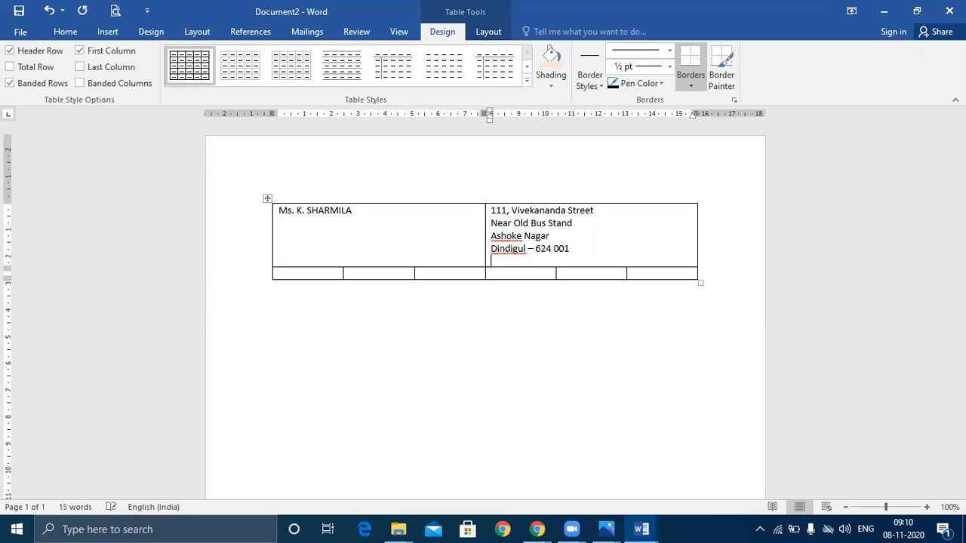
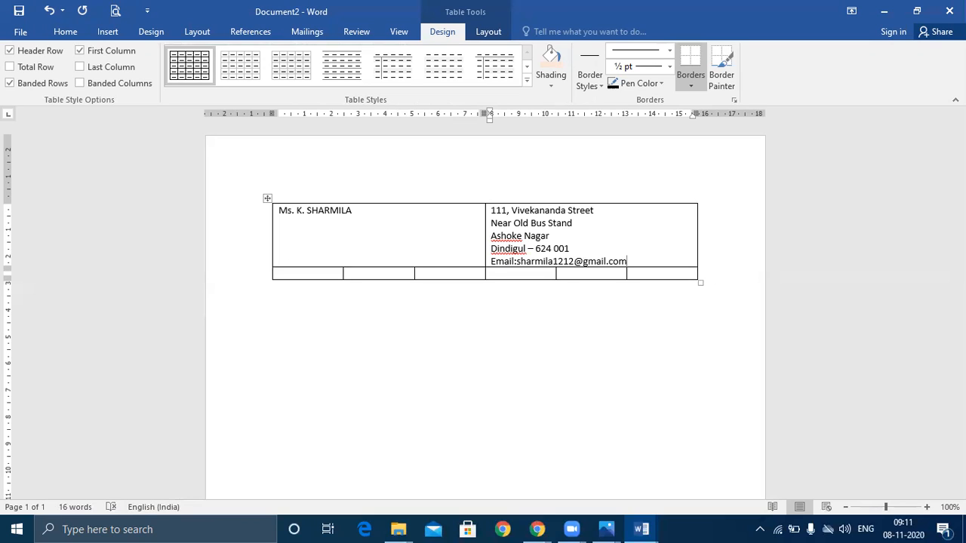
{"action": "key", "text": "Return"}
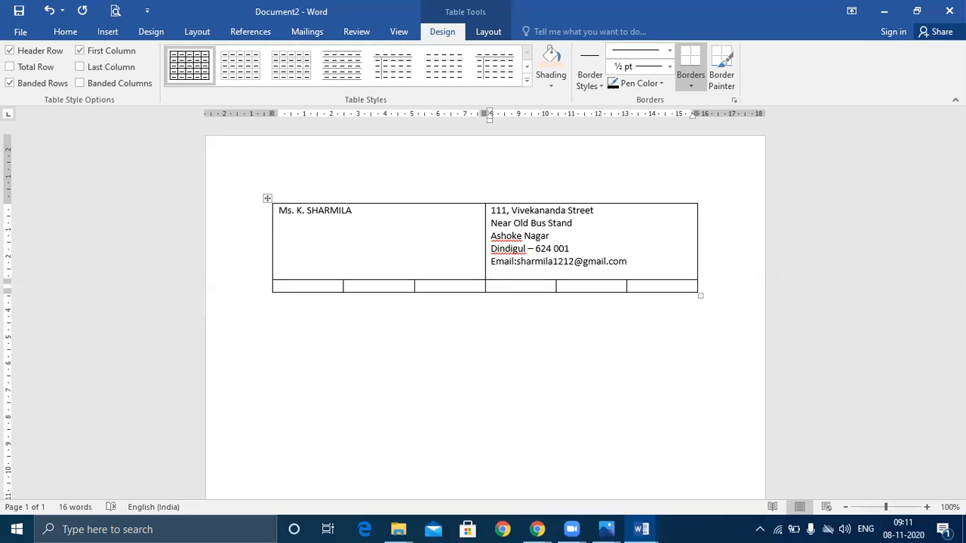
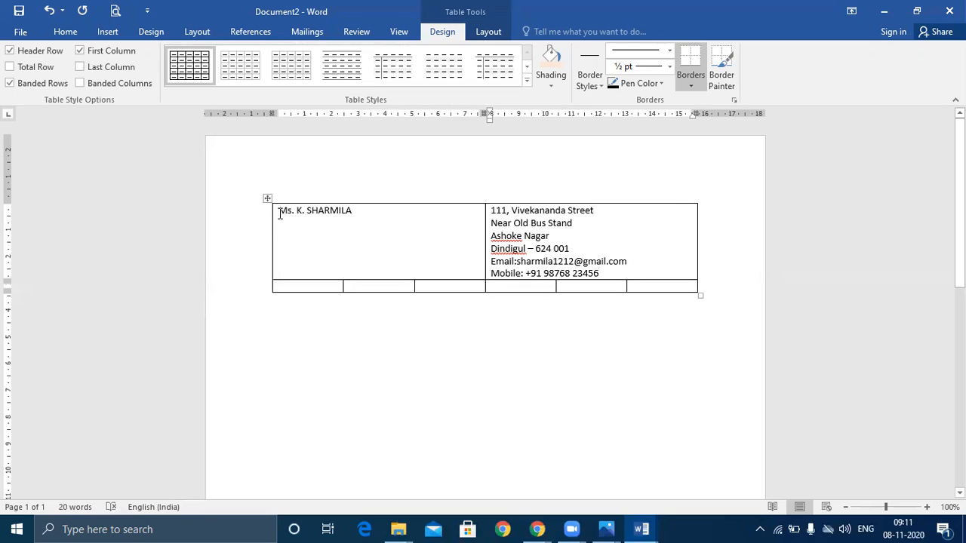
Make the name and contact details in the first row bold
{"action": "left_click_drag", "start_coordinate": [279, 212], "coordinate": [350, 214]}
{"action": "left_click", "coordinate": [350, 214]}
{"action": "left_click_drag", "start_coordinate": [476, 213], "coordinate": [567, 230]}
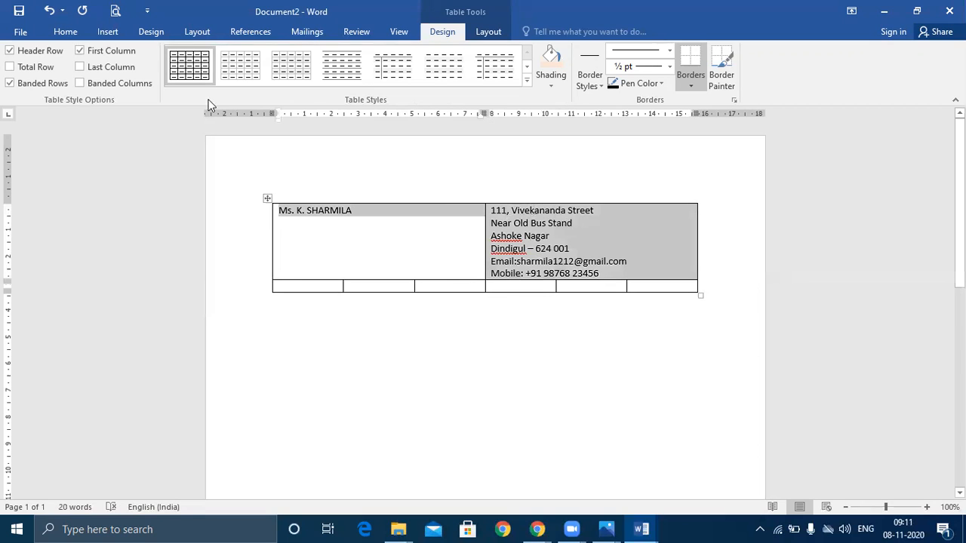
{"action": "left_click", "coordinate": [65, 32]}
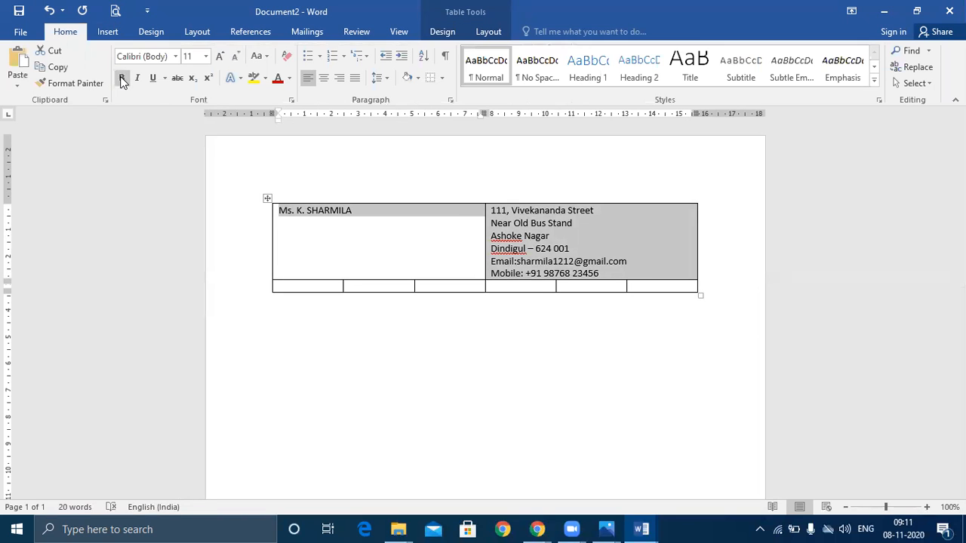
{"action": "left_click", "coordinate": [121, 77]}
{"action": "left_click", "coordinate": [483, 396]}
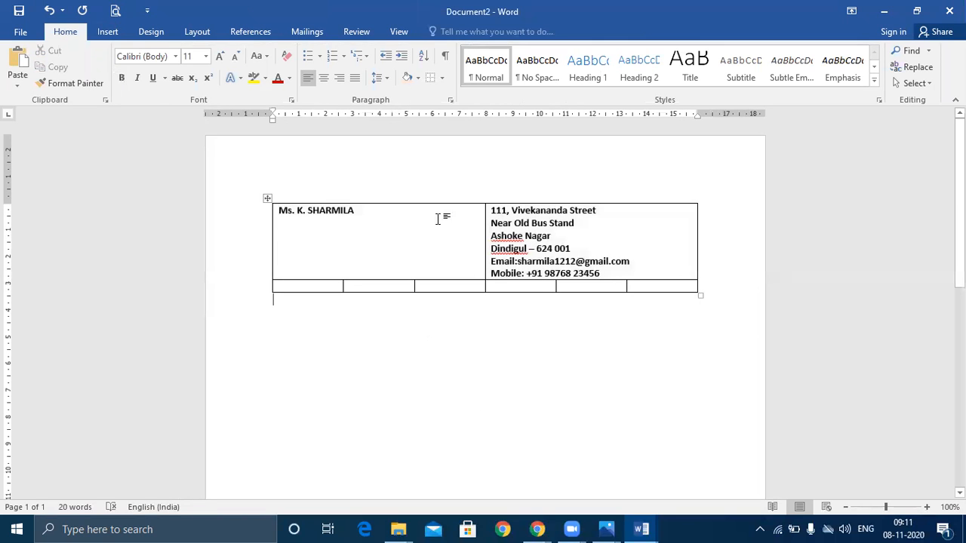
Select the whole header table, briefly entering and leaving the page header
{"action": "left_click", "coordinate": [264, 198]}
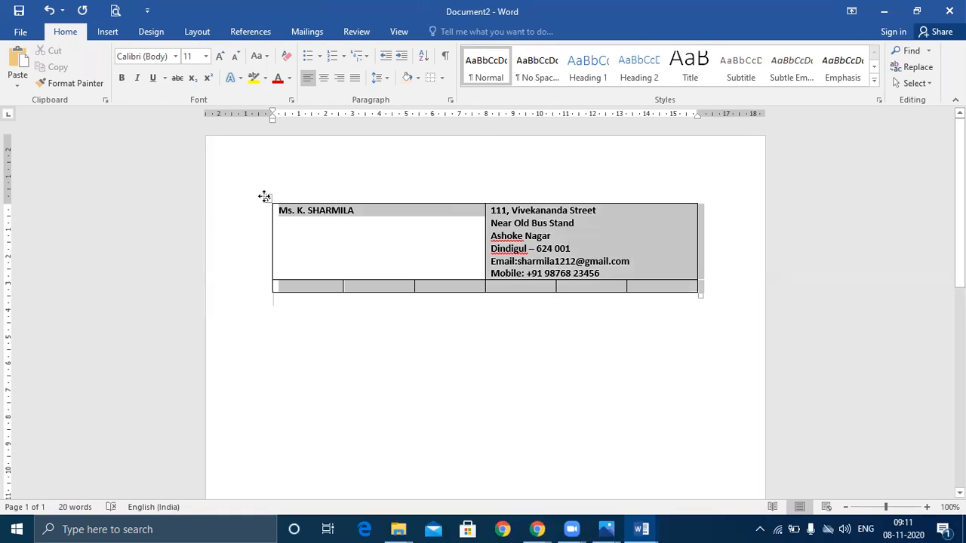
{"action": "double_click", "coordinate": [530, 183]}
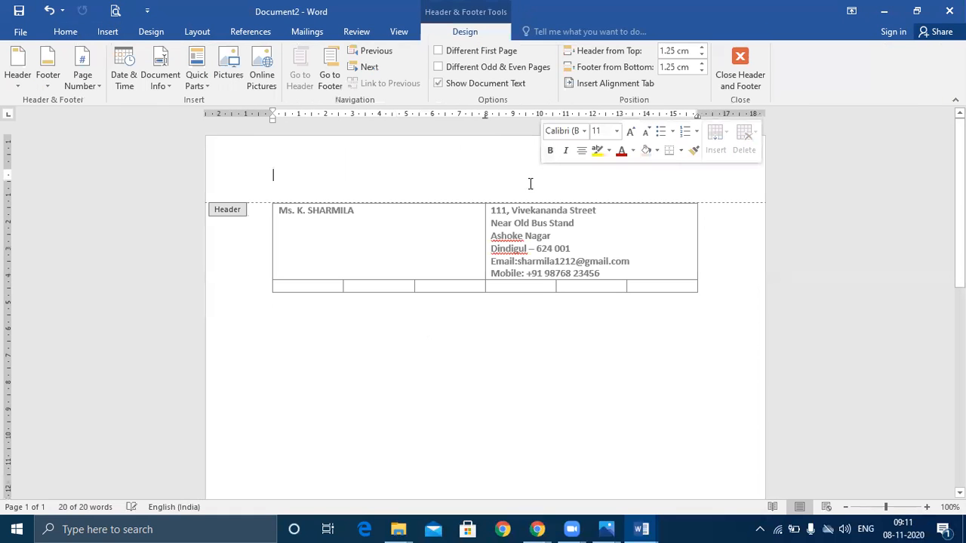
{"action": "double_click", "coordinate": [487, 413]}
{"action": "left_click", "coordinate": [266, 197]}
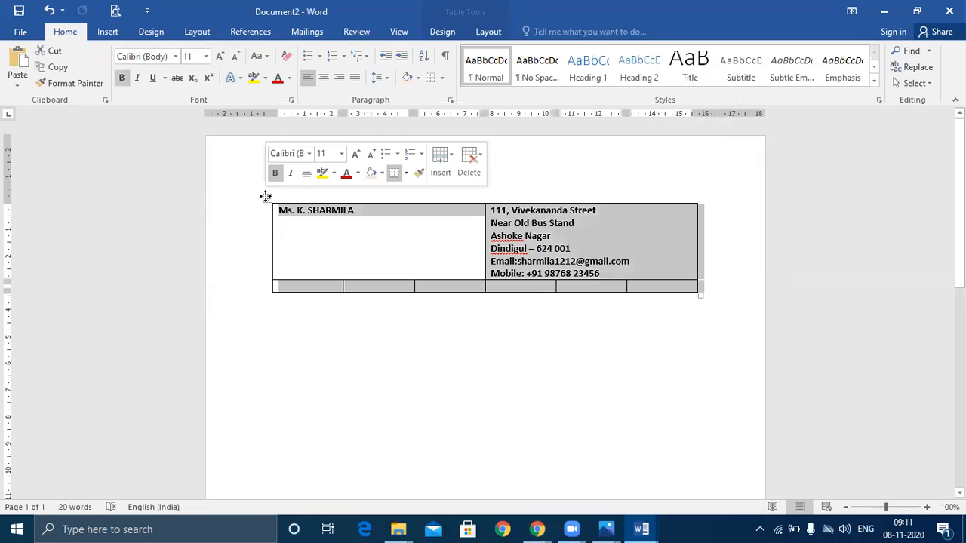
Remove the table and type a centred title line 'Bio -Data / Resume'
{"action": "key", "text": "BackSpace"}
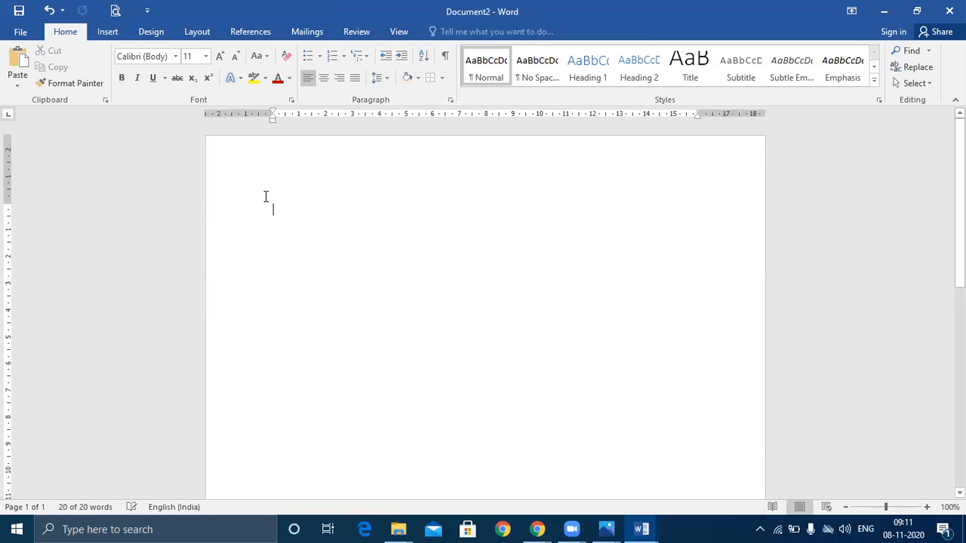
{"action": "type", "text": "B"}
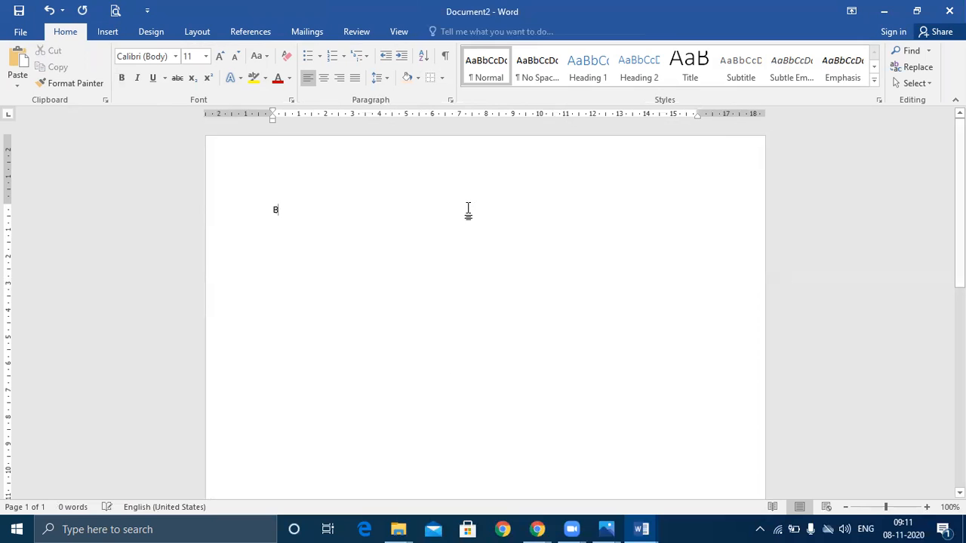
{"action": "type", "text": "io -Data"}
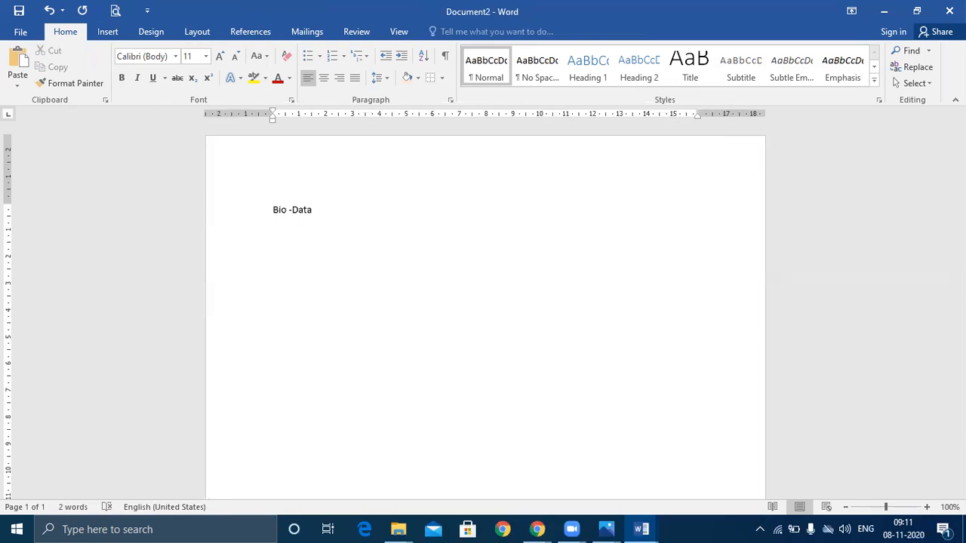
{"action": "type", "text": " / Resume"}
{"action": "left_click_drag", "start_coordinate": [272, 212], "coordinate": [351, 206]}
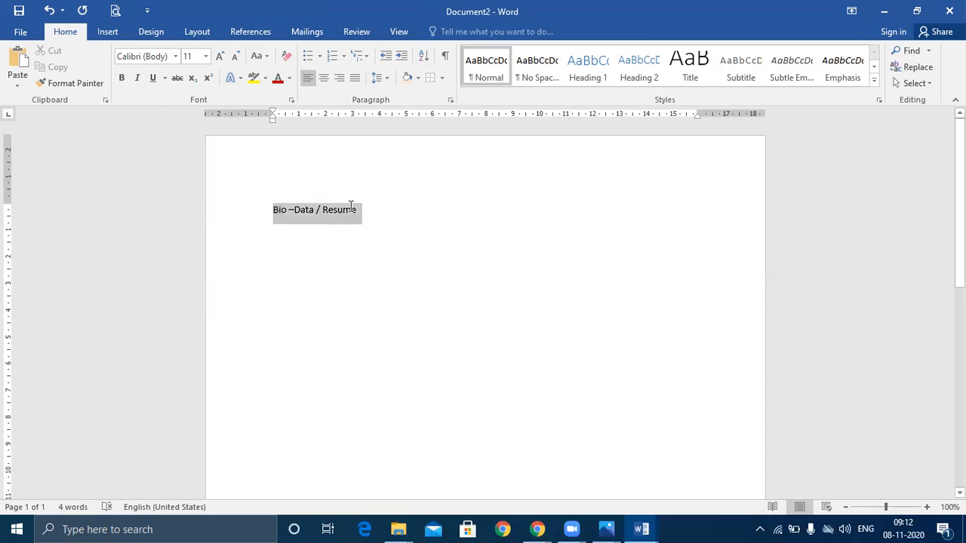
{"action": "left_click", "coordinate": [323, 78]}
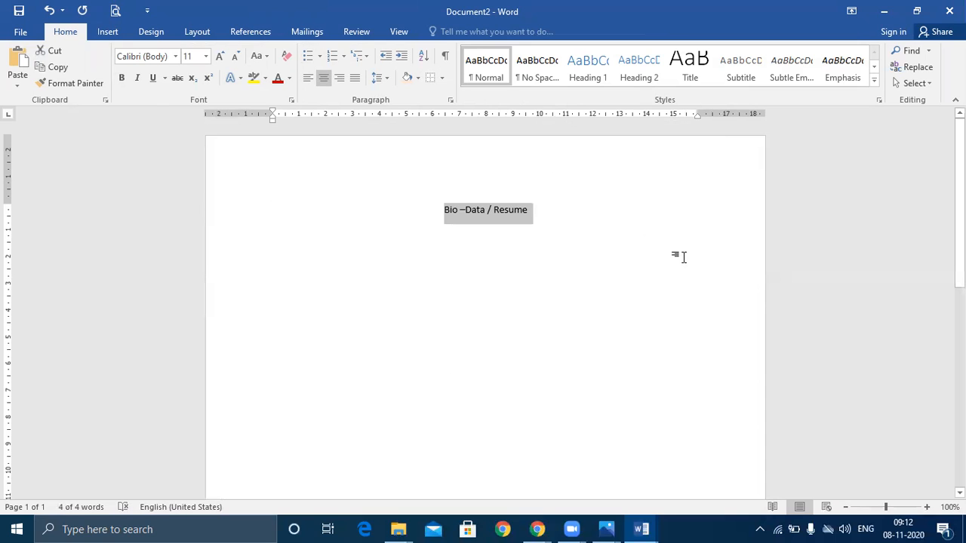
Make the title bold 14 pt and change it to UPPERCASE
{"action": "key", "text": "ctrl+bracketright"}
{"action": "key", "text": "ctrl+bracketright"}
{"action": "key", "text": "ctrl+bracketright"}
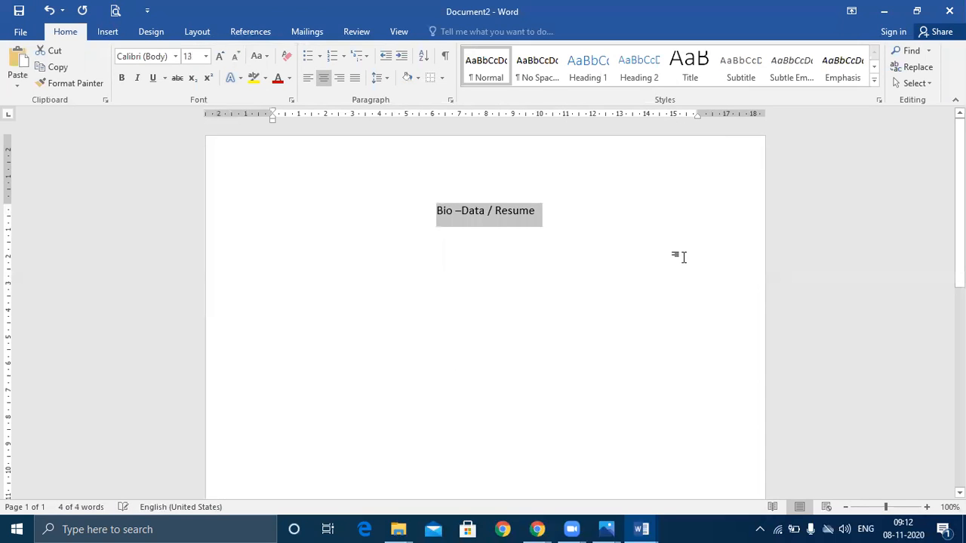
{"action": "left_click", "coordinate": [122, 78]}
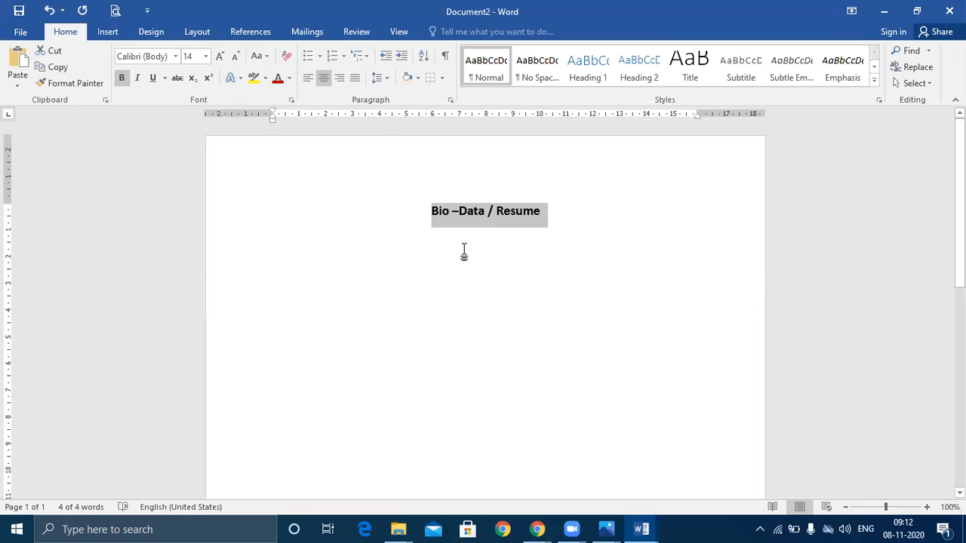
{"action": "key", "text": "XF86AudioRaiseVolume"}
{"action": "left_click", "coordinate": [463, 252]}
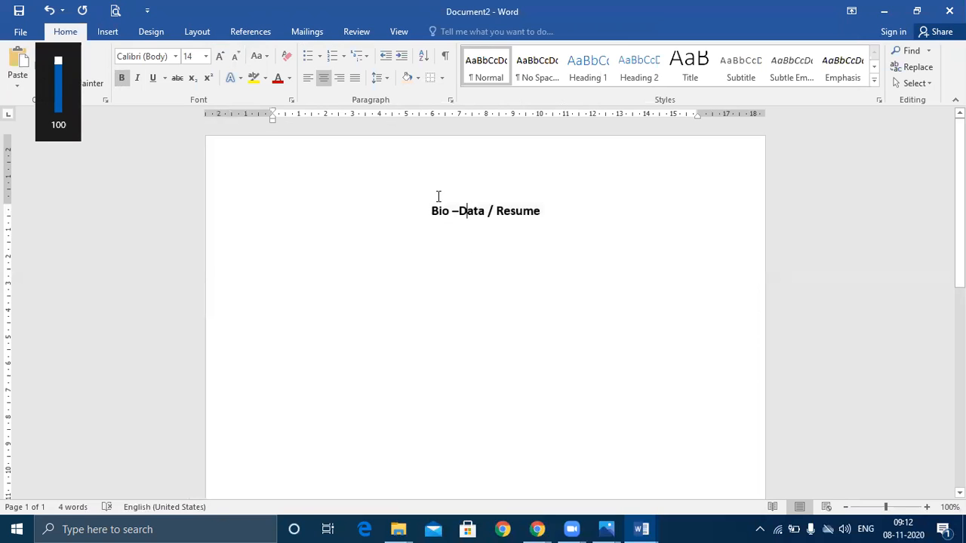
{"action": "left_click_drag", "start_coordinate": [433, 212], "coordinate": [552, 209]}
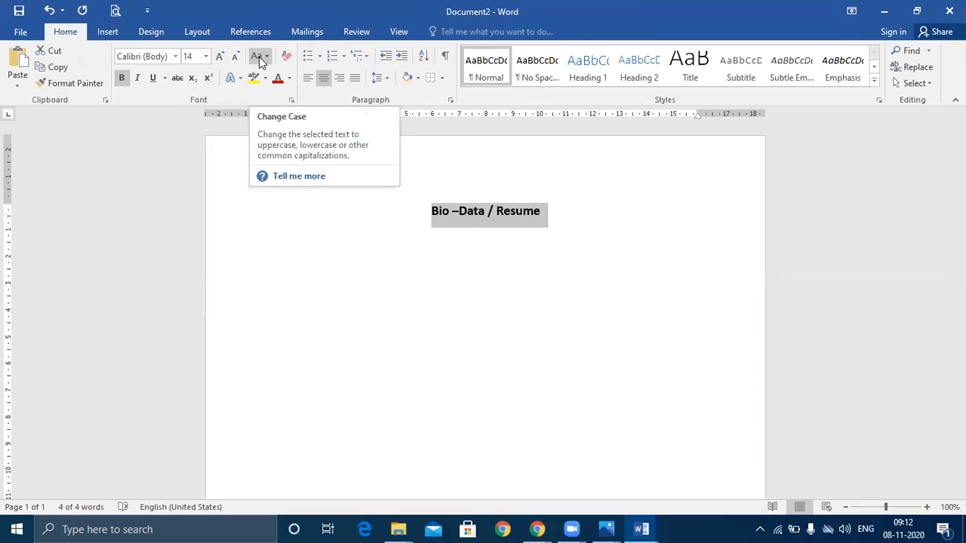
{"action": "left_click", "coordinate": [259, 57]}
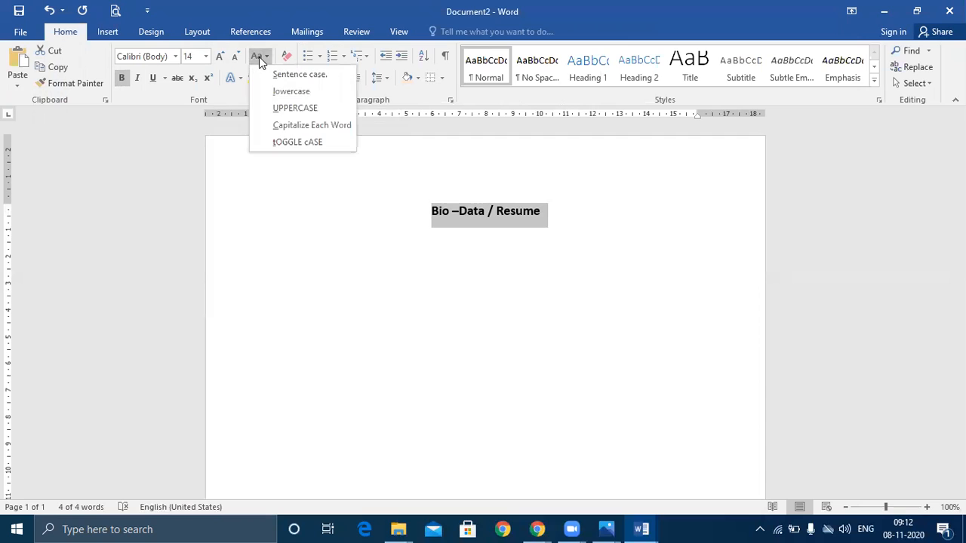
{"action": "left_click", "coordinate": [342, 109]}
{"action": "left_click", "coordinate": [488, 261]}
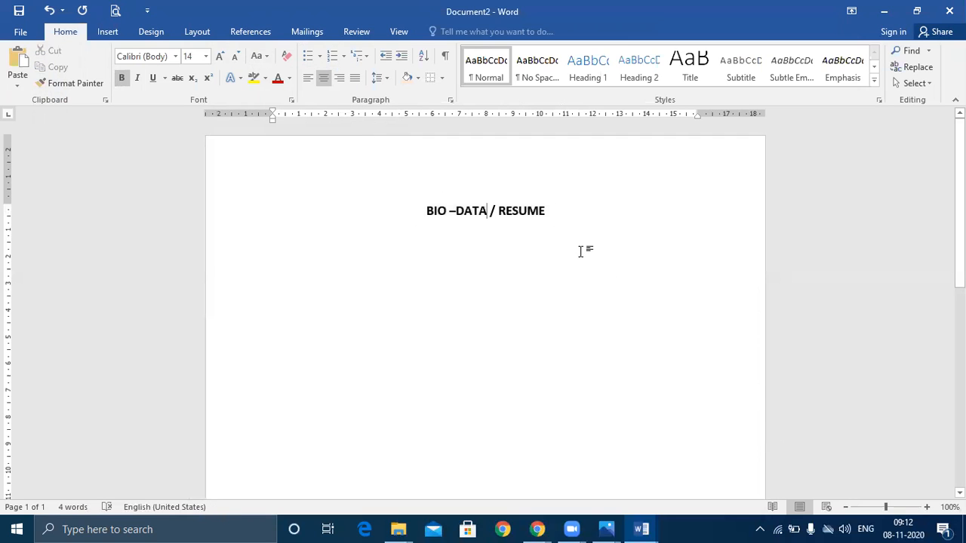
Start a new line below the title and paste the header table back
{"action": "left_click", "coordinate": [557, 218]}
{"action": "type", "text": "\\"}
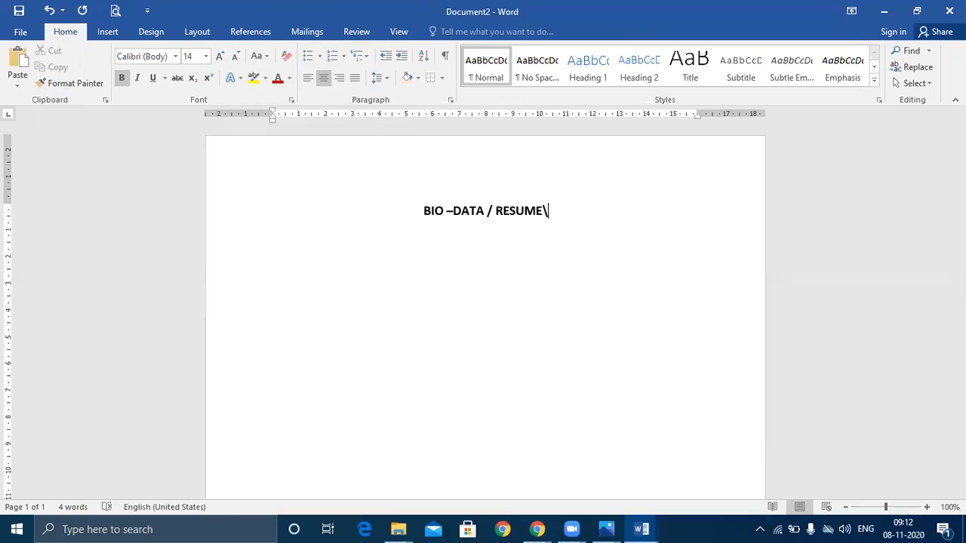
{"action": "key", "text": "BackSpace"}
{"action": "key", "text": "Return"}
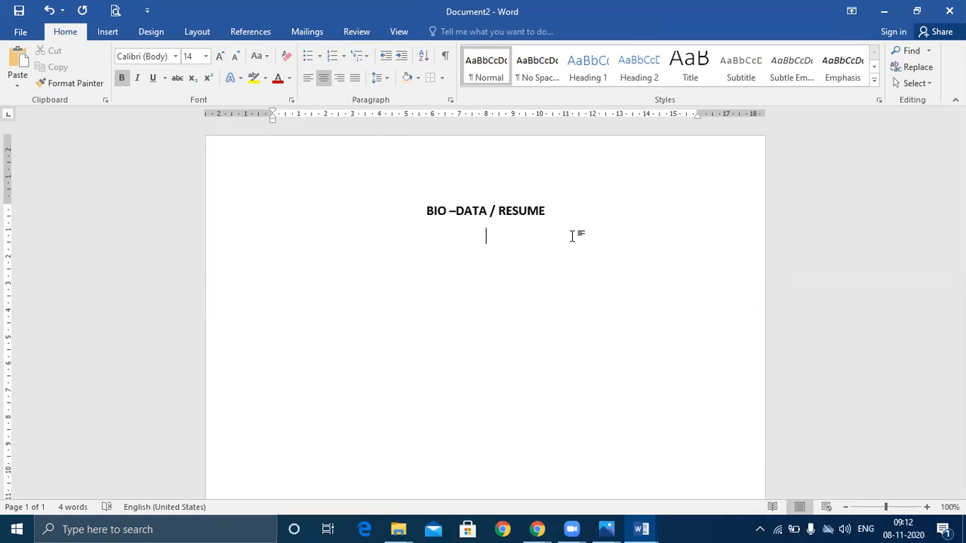
{"action": "key", "text": "ctrl+v"}
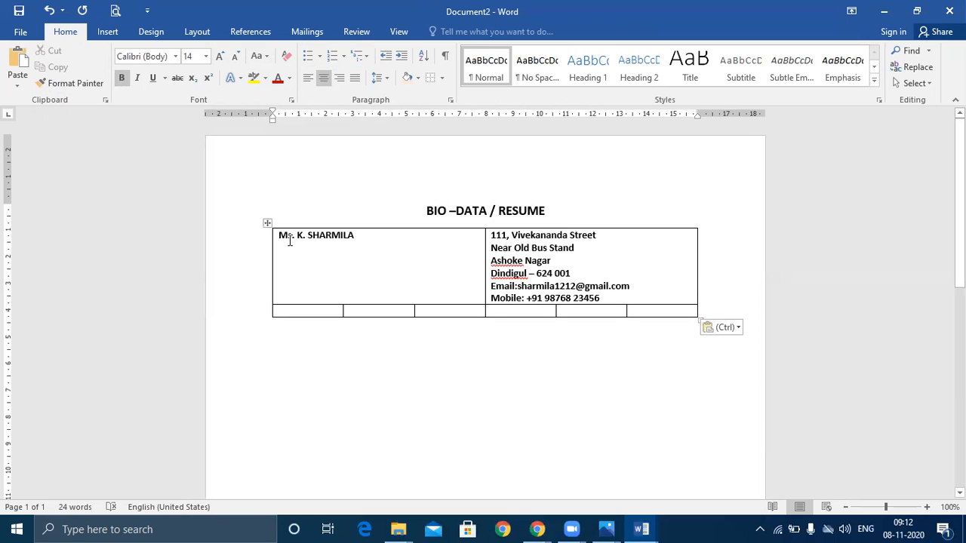
Shade the name and address row light blue and add new rows from the last cell
{"action": "left_click_drag", "start_coordinate": [287, 242], "coordinate": [595, 265]}
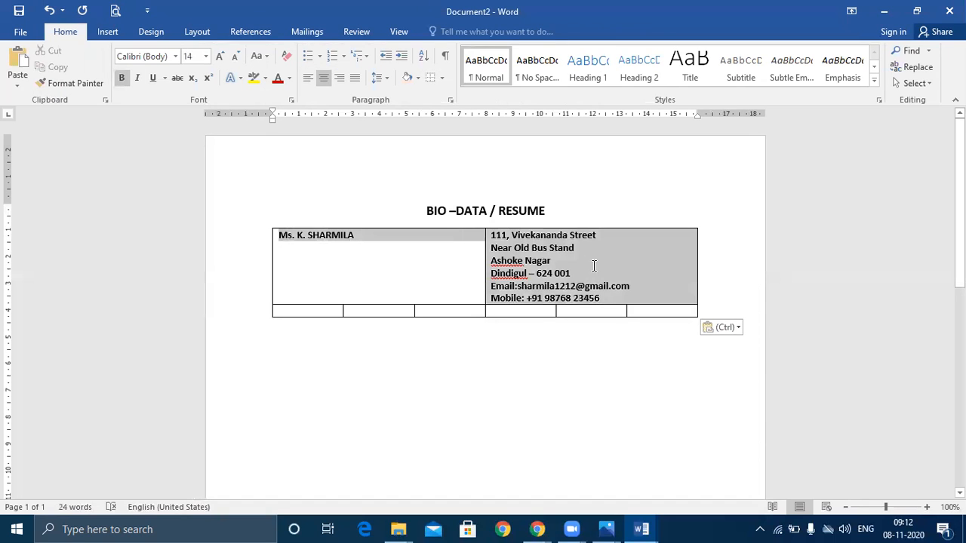
{"action": "left_click", "coordinate": [419, 78]}
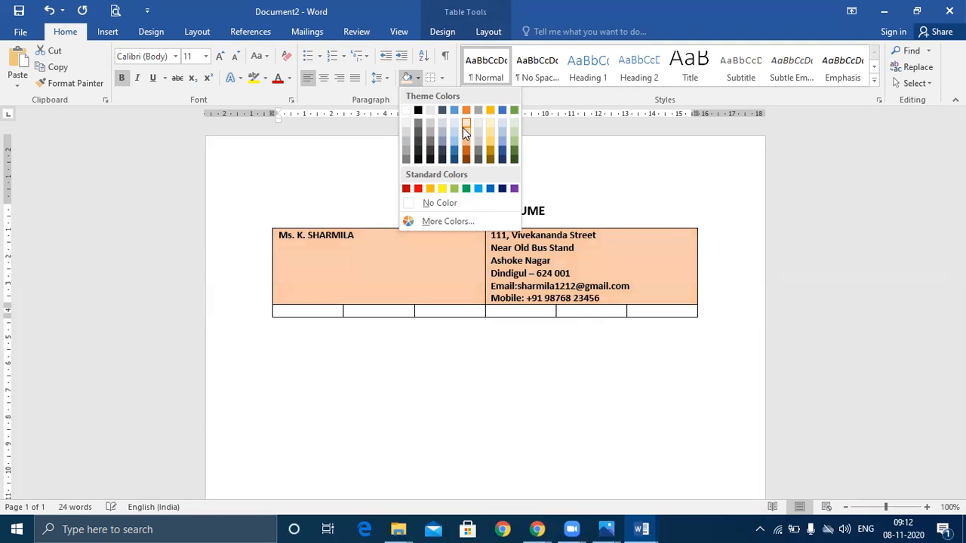
{"action": "left_click", "coordinate": [507, 129]}
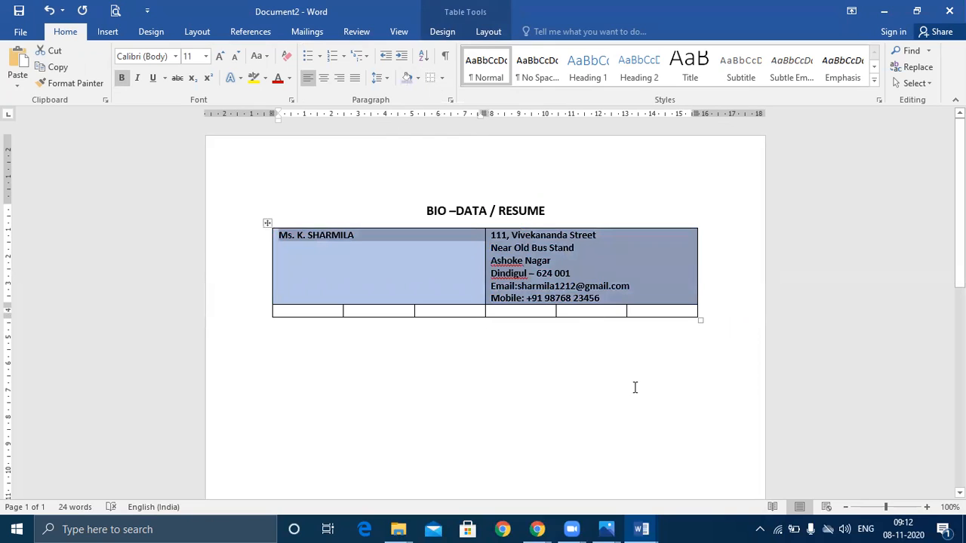
{"action": "left_click", "coordinate": [644, 409]}
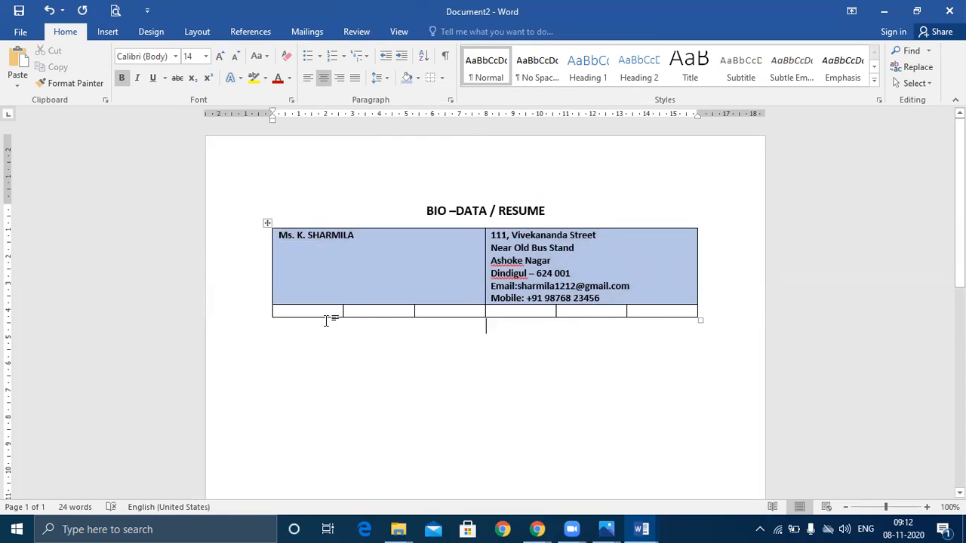
{"action": "left_click", "coordinate": [682, 311]}
{"action": "key", "text": "Tab"}
{"action": "key", "text": "Tab"}
{"action": "key", "text": "Tab"}
{"action": "key", "text": "Tab"}
{"action": "key", "text": "Tab"}
{"action": "key", "text": "Tab"}
{"action": "key", "text": "Tab"}
{"action": "key", "text": "Tab"}
{"action": "key", "text": "Tab"}
{"action": "key", "text": "Tab"}
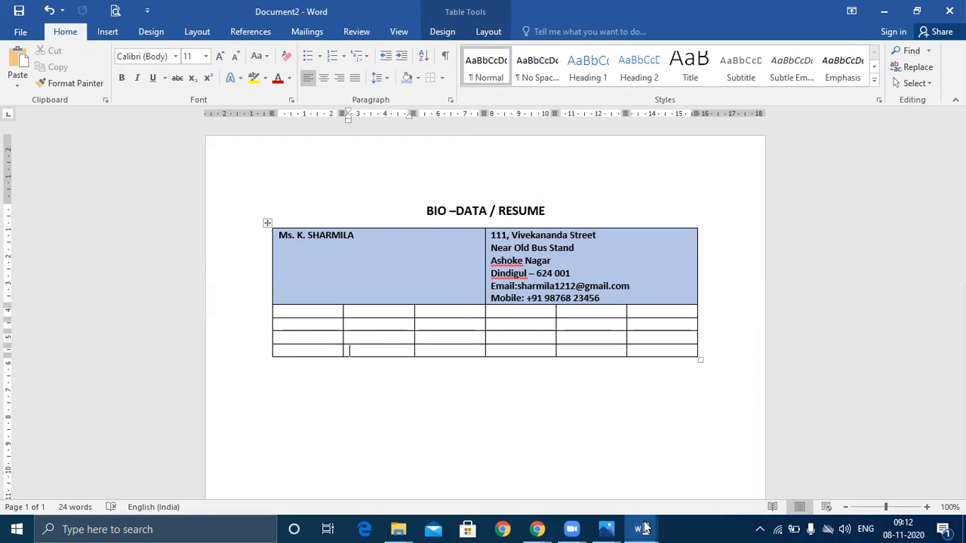
Compare against the OA LAB Exercise document's table layout, then return to Document2
{"action": "mouse_move", "coordinate": [646, 529]}
{"action": "left_click", "coordinate": [596, 472]}
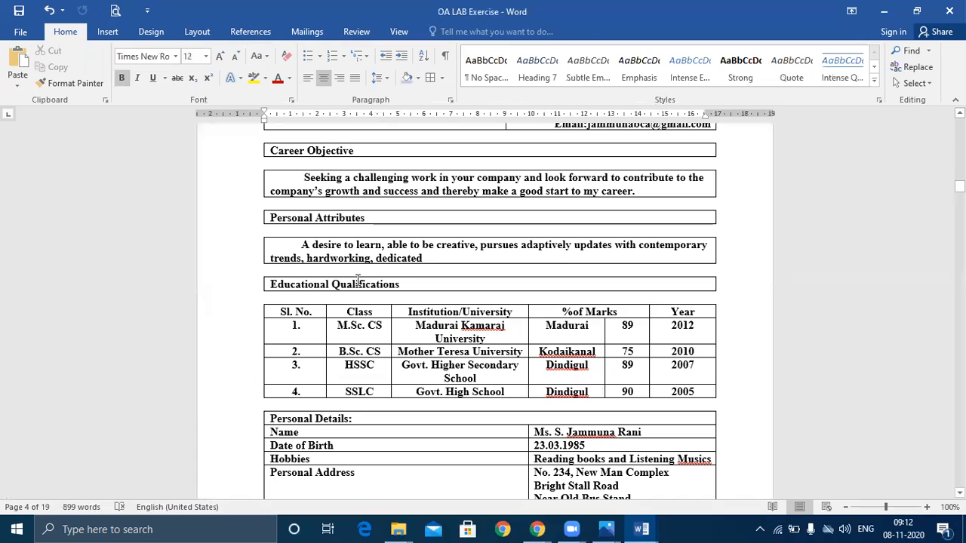
{"action": "scroll", "coordinate": [310, 151], "scroll_direction": "up", "scroll_amount": 2}
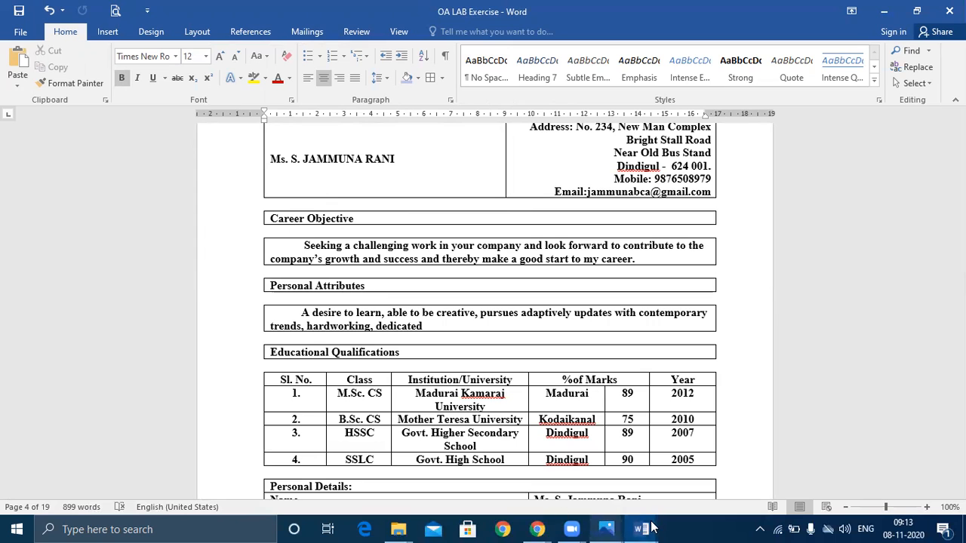
{"action": "mouse_move", "coordinate": [642, 529]}
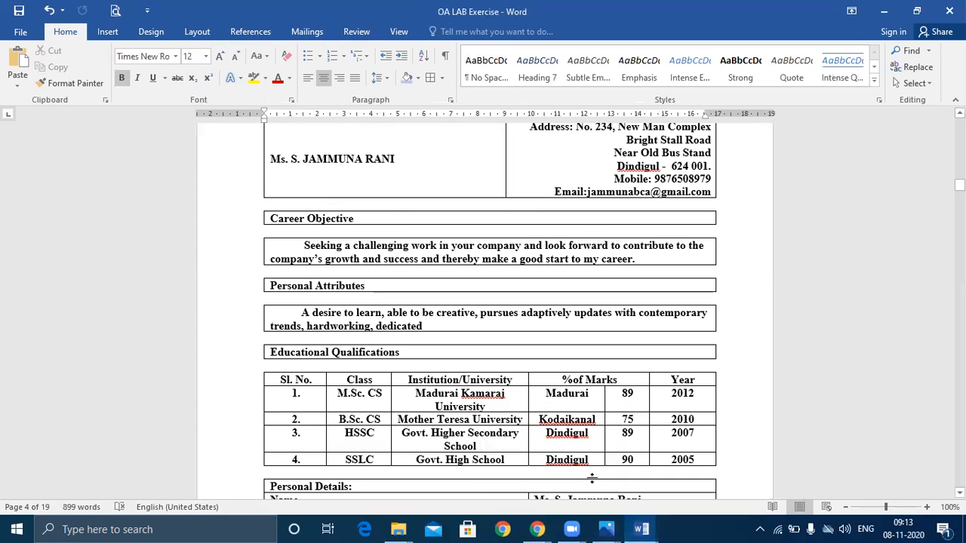
{"action": "left_click", "coordinate": [648, 455]}
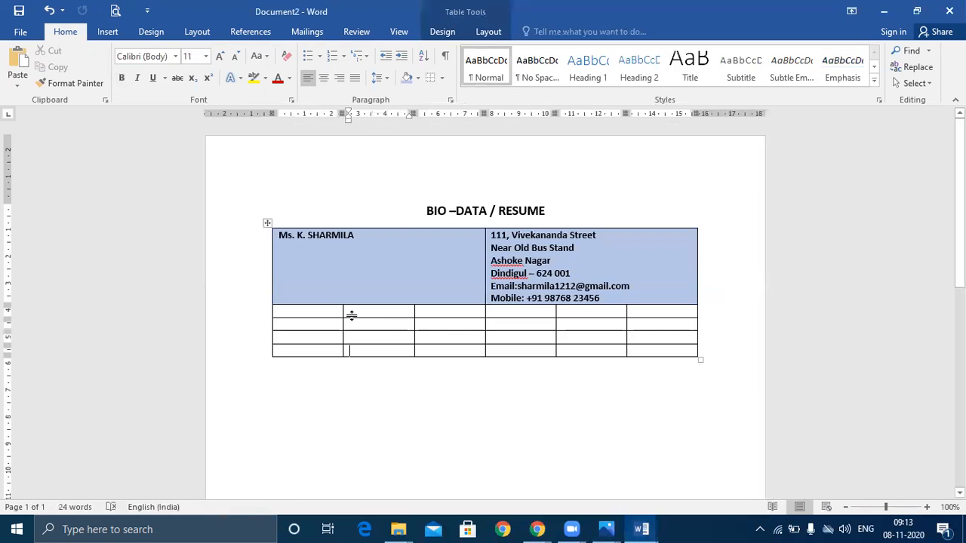
Merge row 2 and row 3 of the table each into a single cell
{"action": "left_click_drag", "start_coordinate": [395, 304], "coordinate": [606, 308]}
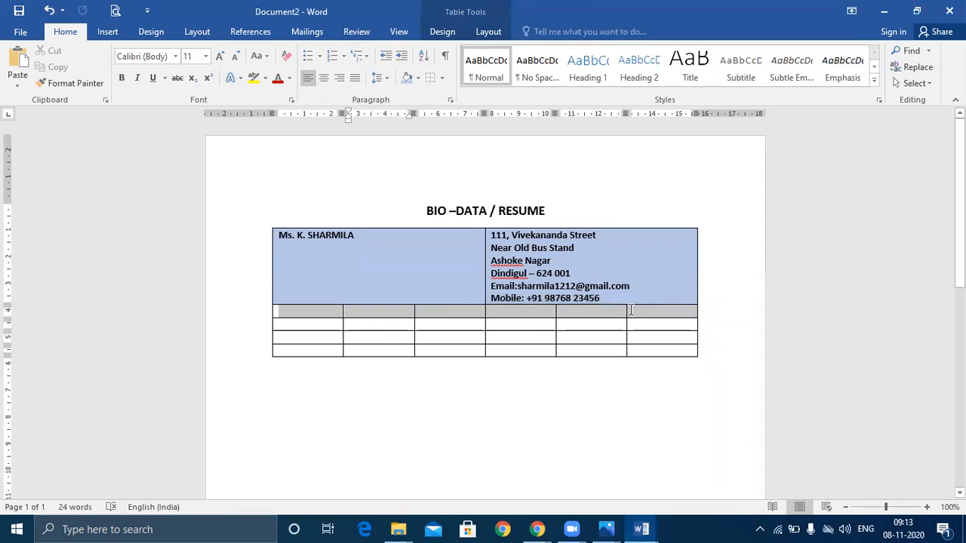
{"action": "right_click", "coordinate": [632, 311]}
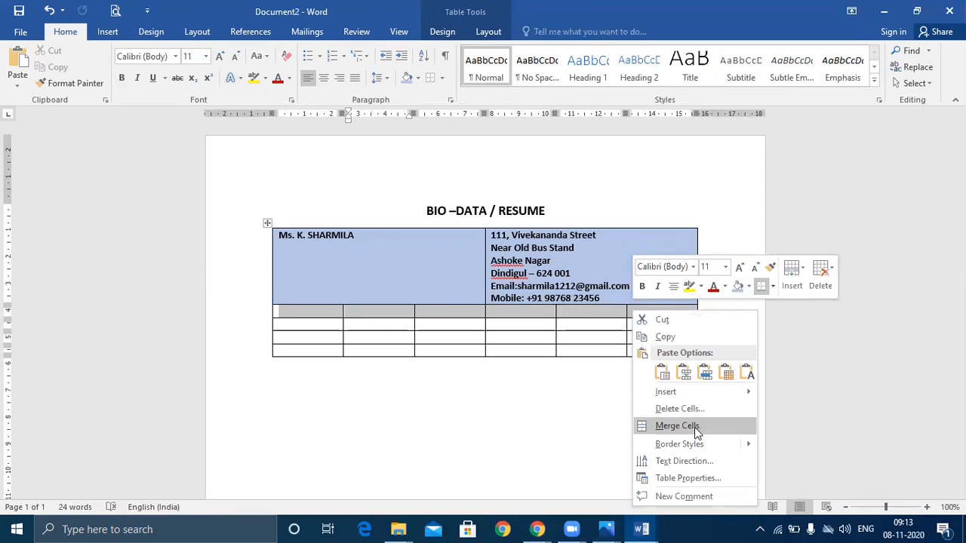
{"action": "left_click", "coordinate": [694, 427]}
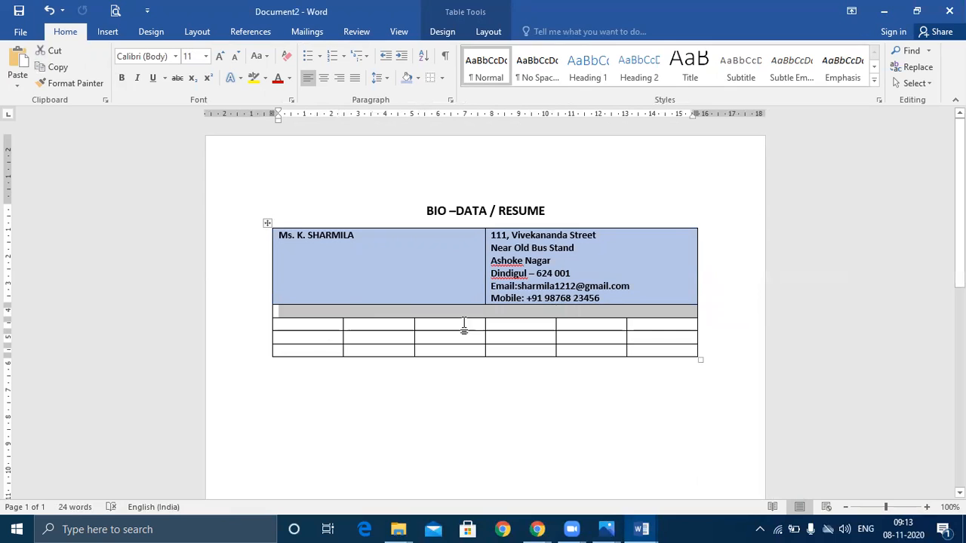
{"action": "left_click_drag", "start_coordinate": [463, 328], "coordinate": [642, 330]}
{"action": "right_click", "coordinate": [645, 328]}
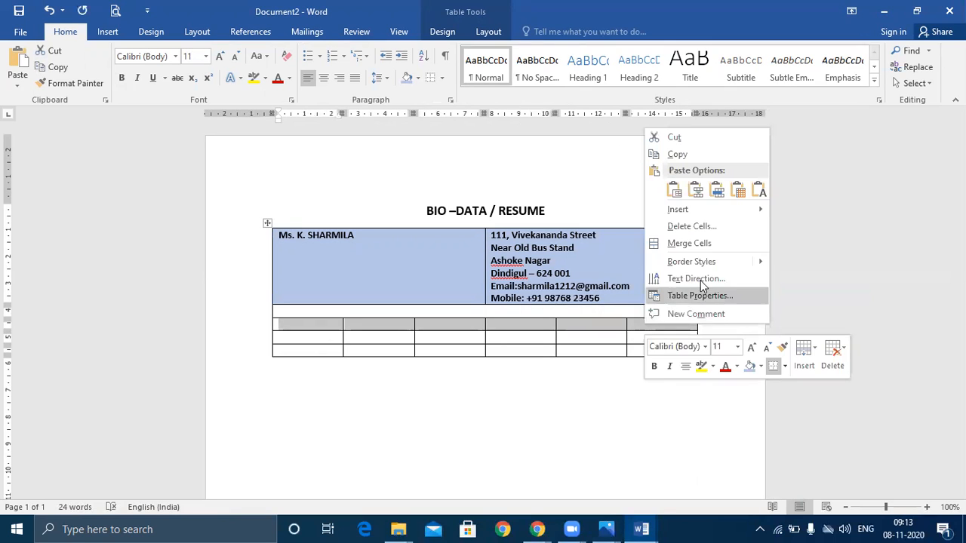
{"action": "left_click", "coordinate": [701, 245]}
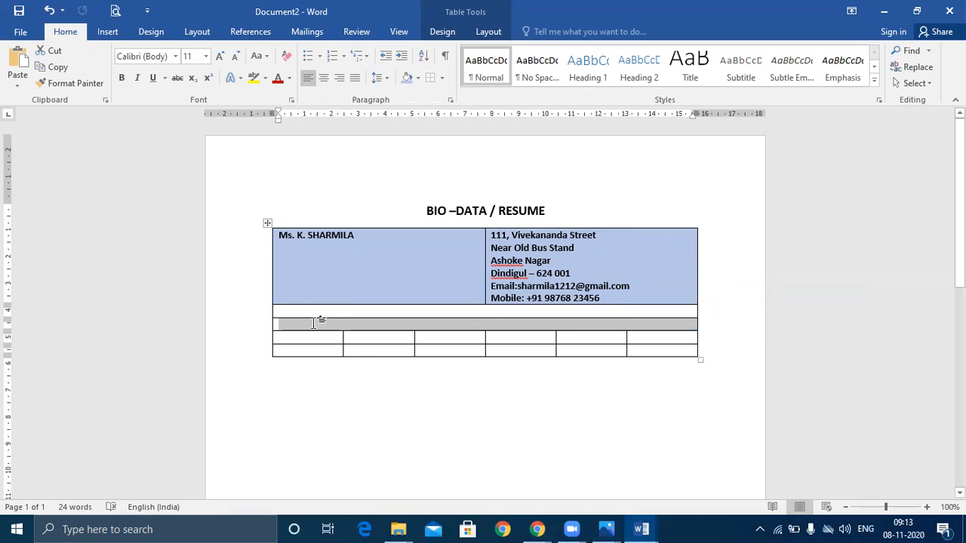
{"action": "left_click", "coordinate": [314, 323]}
Copy the 'Career Objective' heading from OA LAB Exercise into Document2's table
{"action": "mouse_move", "coordinate": [642, 529]}
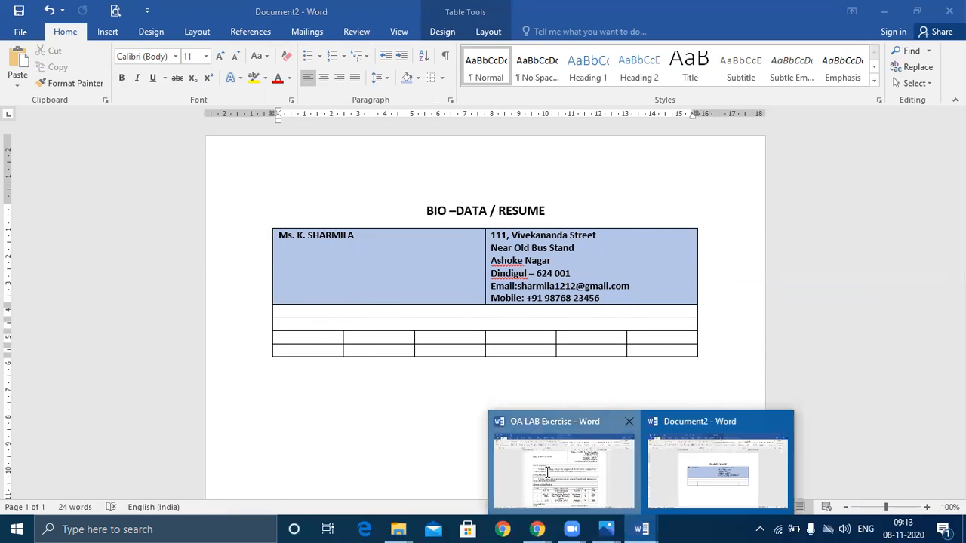
{"action": "left_click", "coordinate": [547, 472]}
{"action": "left_click_drag", "start_coordinate": [369, 219], "coordinate": [272, 219]}
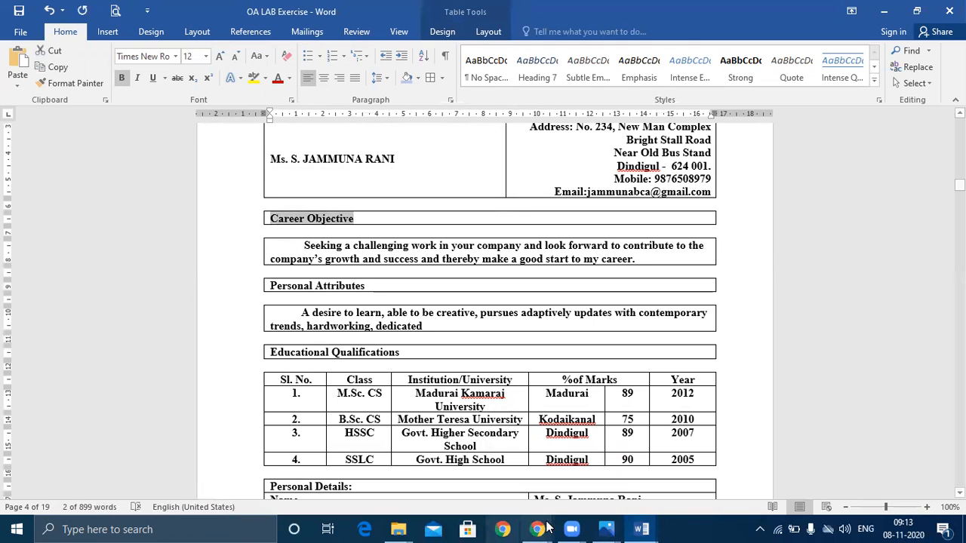
{"action": "left_click", "coordinate": [641, 529]}
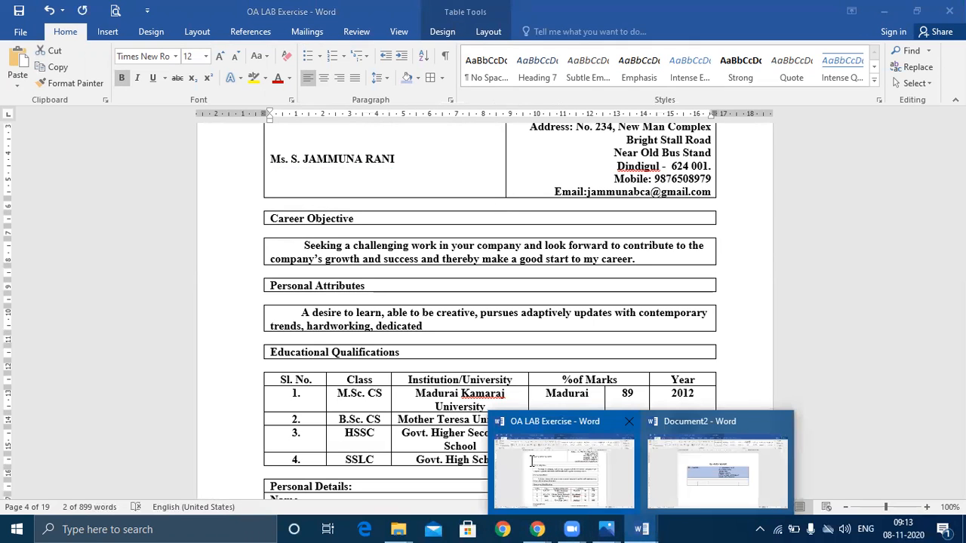
{"action": "left_click", "coordinate": [531, 461]}
{"action": "left_click", "coordinate": [641, 529]}
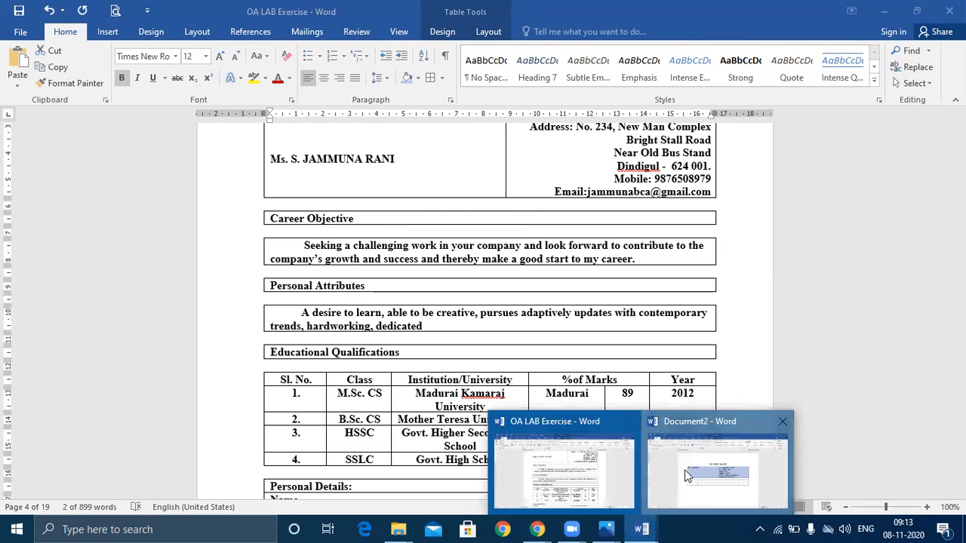
{"action": "left_click", "coordinate": [686, 474]}
{"action": "key", "text": "ctrl+v"}
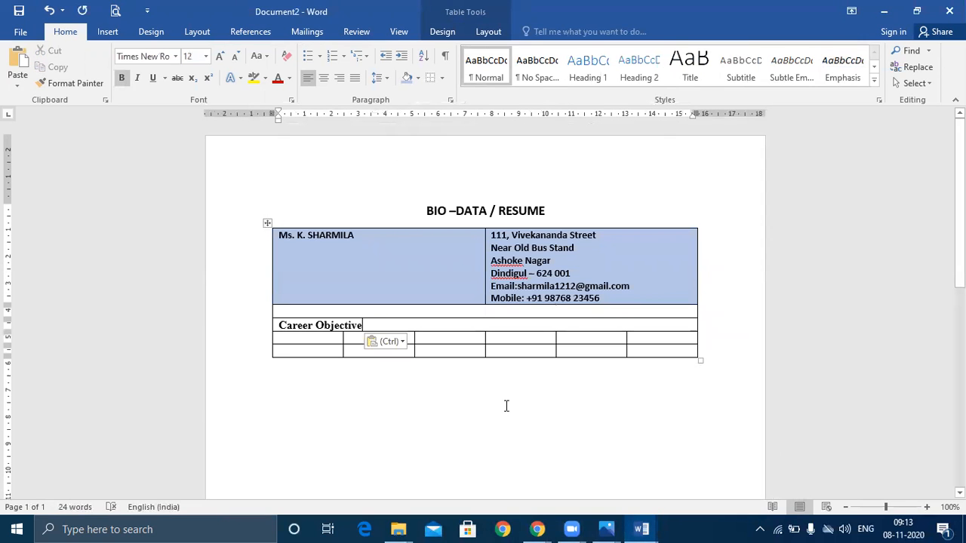
Merge the row below the heading into one cell and paste the career objective sentence into it
{"action": "left_click_drag", "start_coordinate": [342, 340], "coordinate": [687, 336]}
{"action": "right_click", "coordinate": [686, 335]}
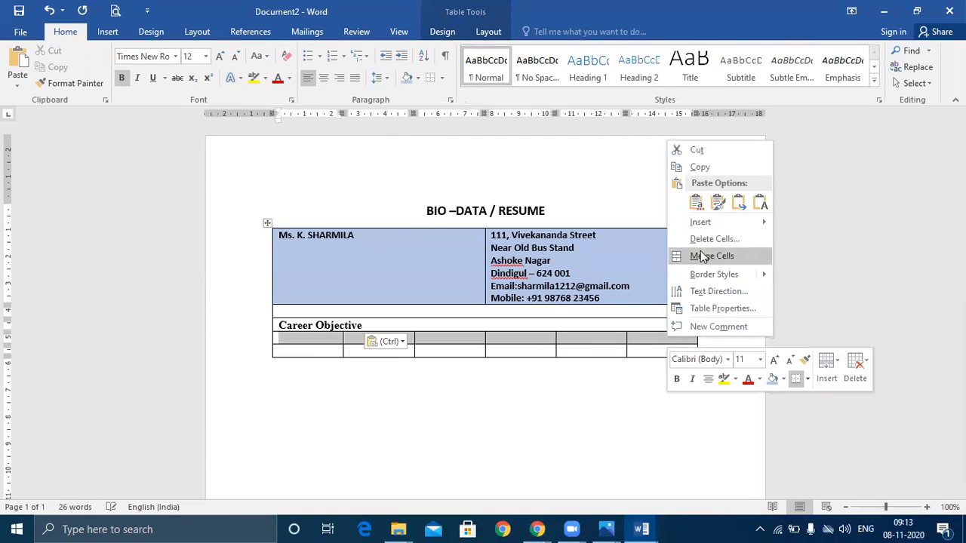
{"action": "left_click", "coordinate": [702, 256]}
{"action": "left_click", "coordinate": [641, 530]}
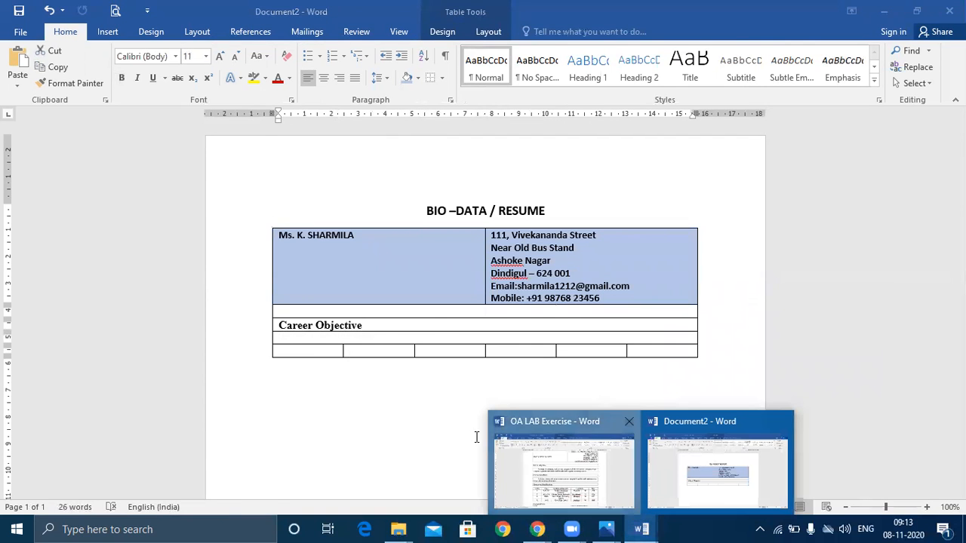
{"action": "left_click", "coordinate": [528, 453]}
{"action": "left_click_drag", "start_coordinate": [335, 247], "coordinate": [648, 256]}
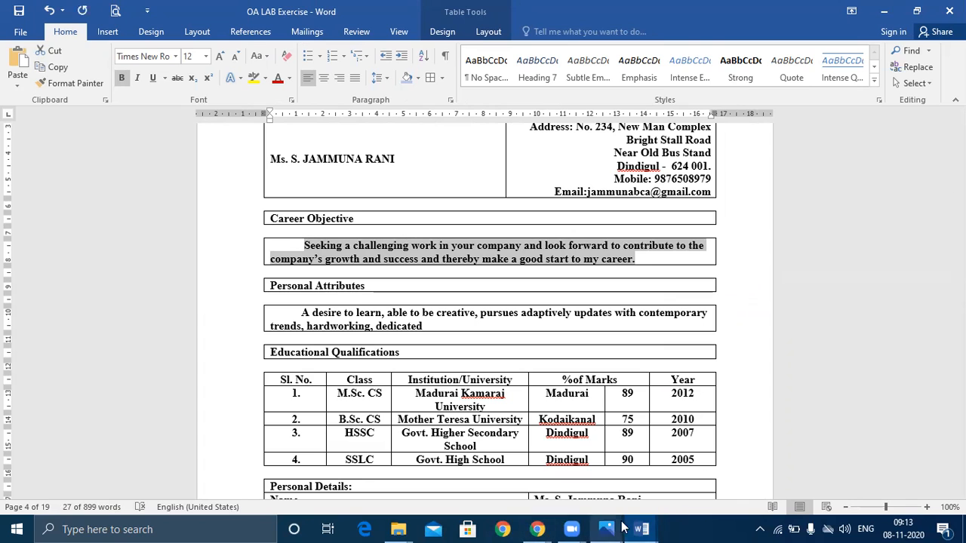
{"action": "left_click", "coordinate": [642, 529]}
{"action": "left_click", "coordinate": [683, 482]}
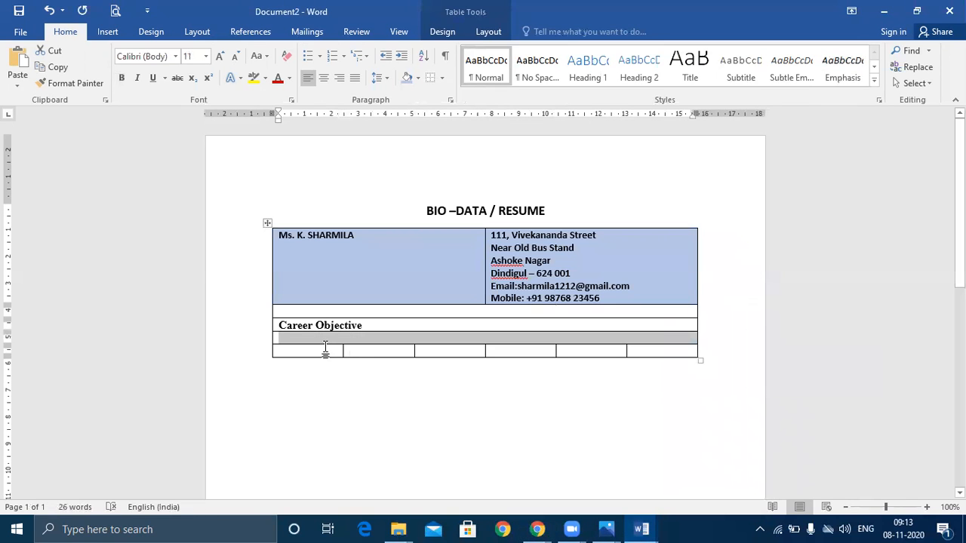
{"action": "key", "text": "ctrl+v"}
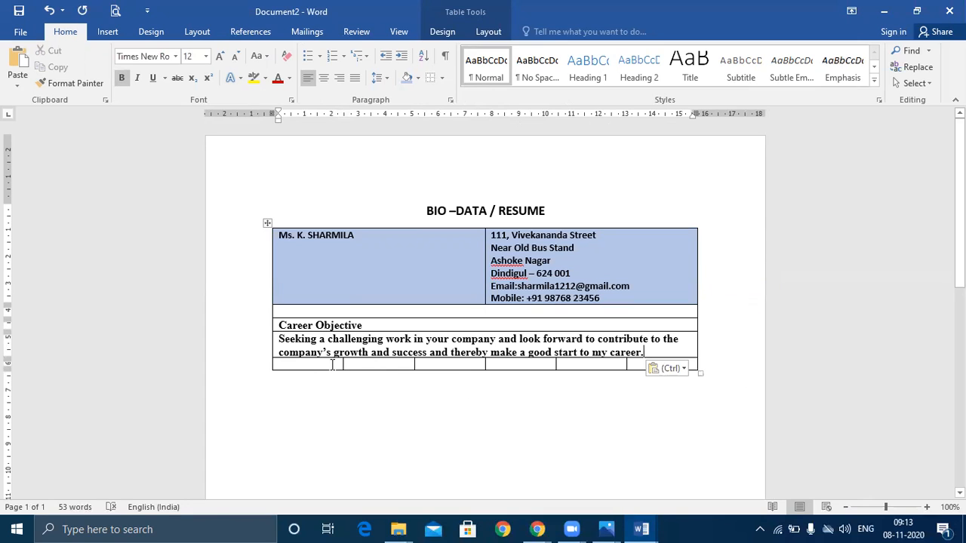
Add eight more empty rows at the bottom of the resume table
{"action": "left_click", "coordinate": [440, 415]}
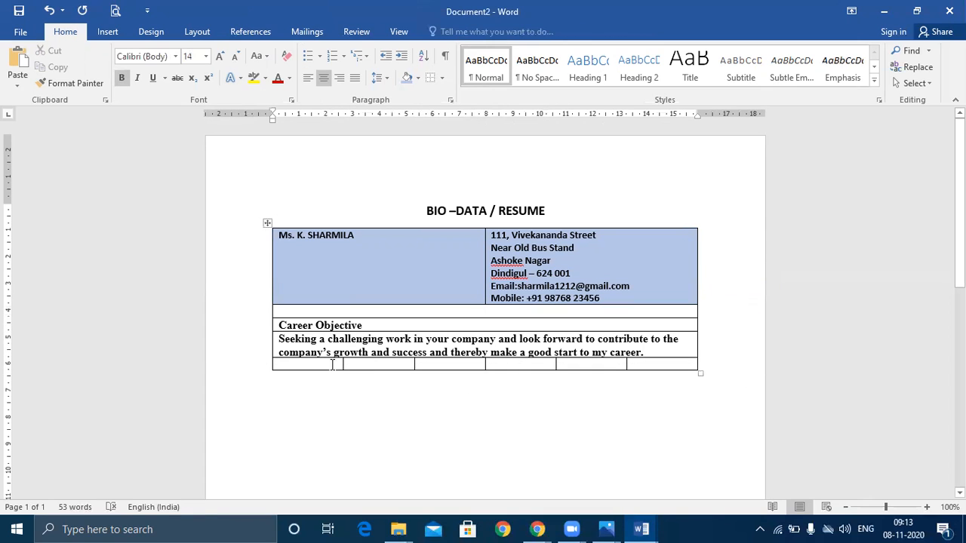
{"action": "left_click_drag", "start_coordinate": [332, 365], "coordinate": [636, 367]}
{"action": "right_click", "coordinate": [637, 368]}
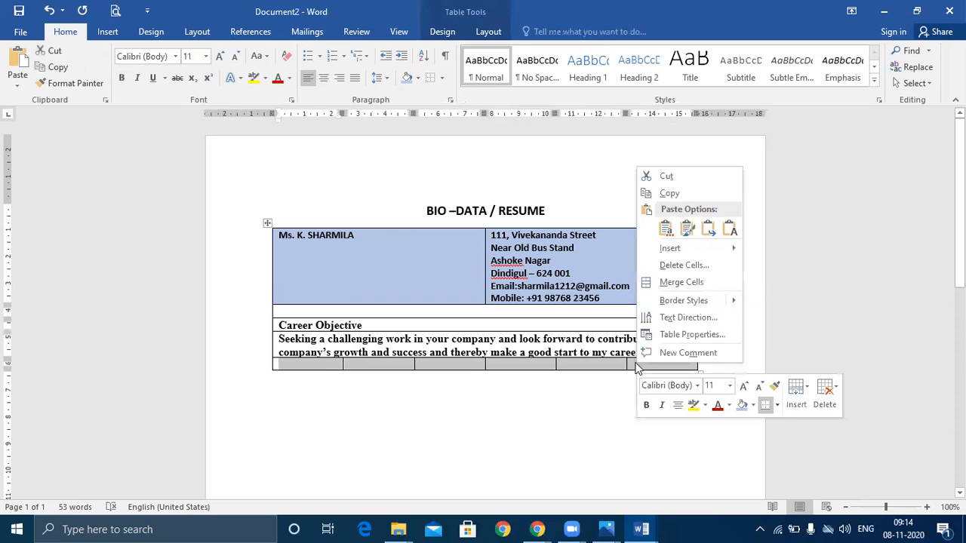
{"action": "left_click", "coordinate": [620, 412]}
{"action": "left_click", "coordinate": [652, 365]}
{"action": "key", "text": "Tab"}
{"action": "key", "text": "Tab"}
{"action": "key", "text": "Tab"}
{"action": "key", "text": "Tab"}
{"action": "key", "text": "Tab"}
{"action": "key", "text": "Tab"}
{"action": "key", "text": "Tab"}
{"action": "key", "text": "Tab"}
{"action": "key", "text": "Tab"}
{"action": "key", "text": "Tab"}
{"action": "key", "text": "Tab"}
{"action": "key", "text": "Tab"}
{"action": "key", "text": "Tab"}
{"action": "key", "text": "Tab"}
{"action": "key", "text": "Tab"}
{"action": "key", "text": "Tab"}
{"action": "key", "text": "Tab"}
{"action": "key", "text": "Tab"}
{"action": "key", "text": "Tab"}
{"action": "key", "text": "Tab"}
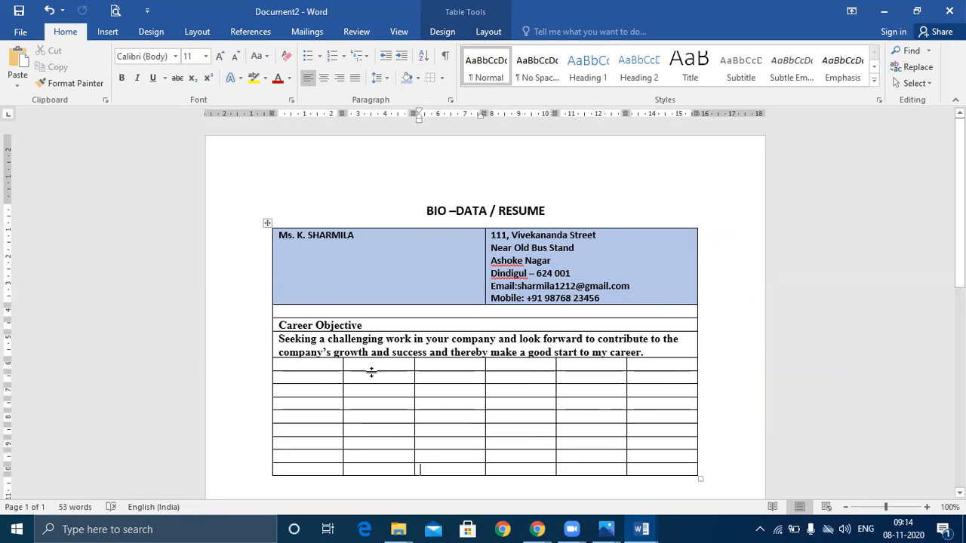
Merge the two rows below the objective sentence into single full-width cells
{"action": "left_click_drag", "start_coordinate": [431, 361], "coordinate": [685, 360]}
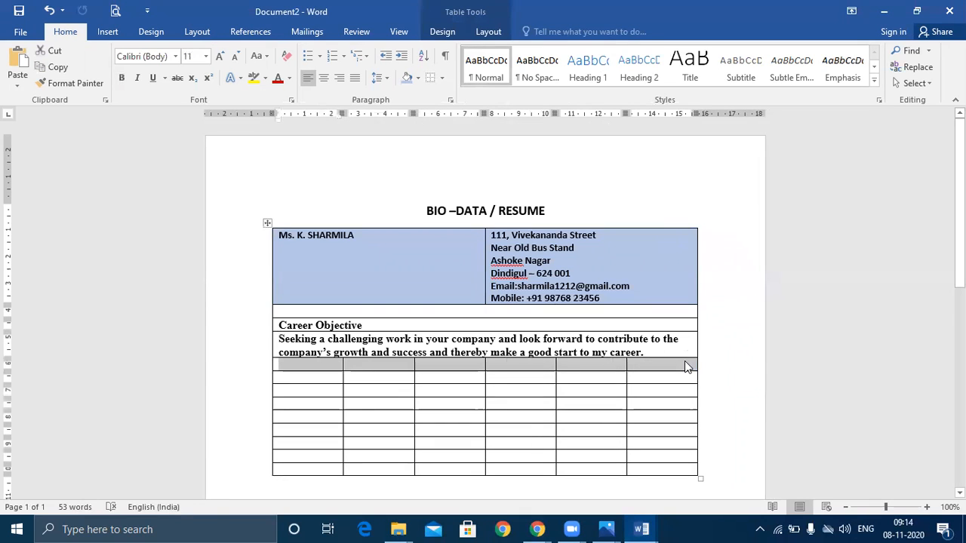
{"action": "right_click", "coordinate": [684, 360]}
{"action": "left_click", "coordinate": [738, 281]}
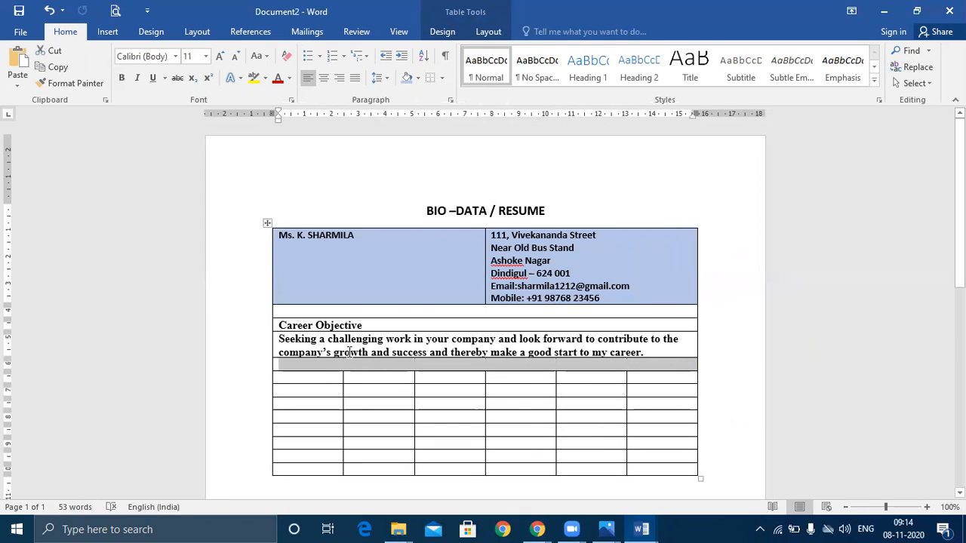
{"action": "left_click_drag", "start_coordinate": [314, 375], "coordinate": [667, 382]}
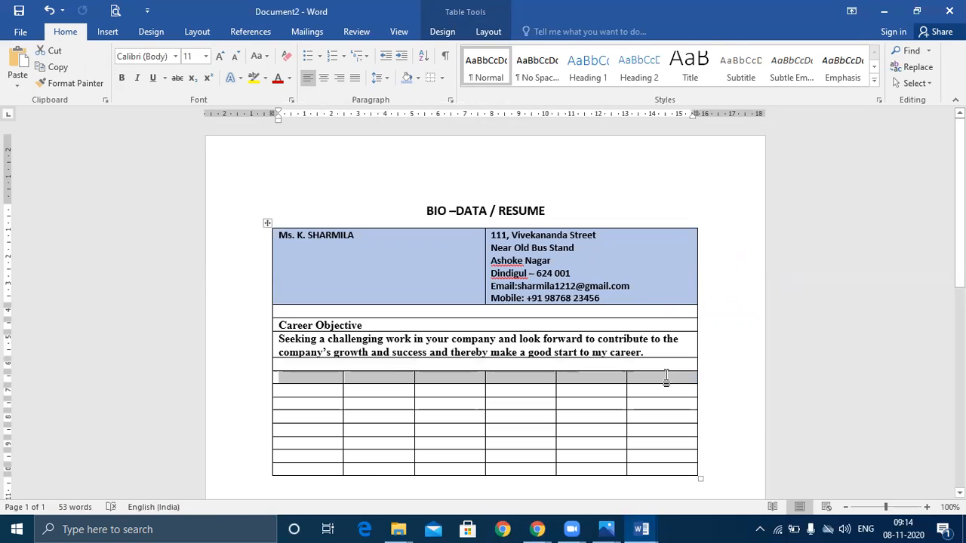
{"action": "right_click", "coordinate": [666, 382]}
{"action": "left_click", "coordinate": [712, 295]}
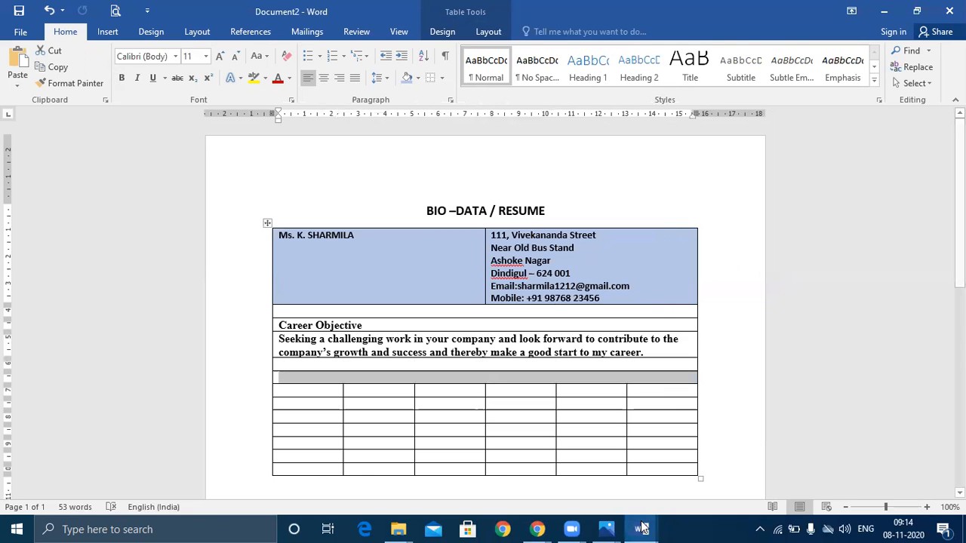
Paste the 'Personal Attributes' heading from OA LAB Exercise into the first merged row
{"action": "left_click", "coordinate": [641, 529]}
{"action": "left_click", "coordinate": [543, 487]}
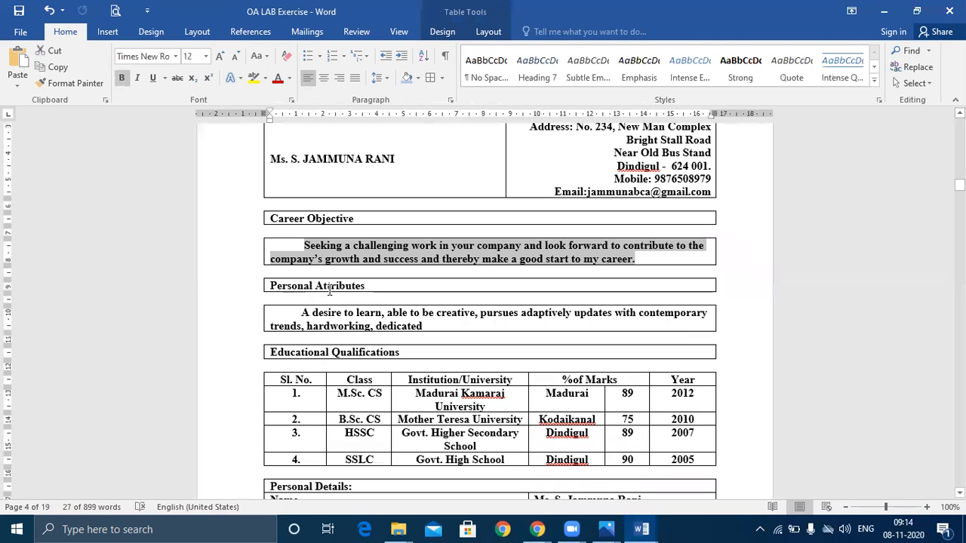
{"action": "left_click_drag", "start_coordinate": [366, 286], "coordinate": [249, 285]}
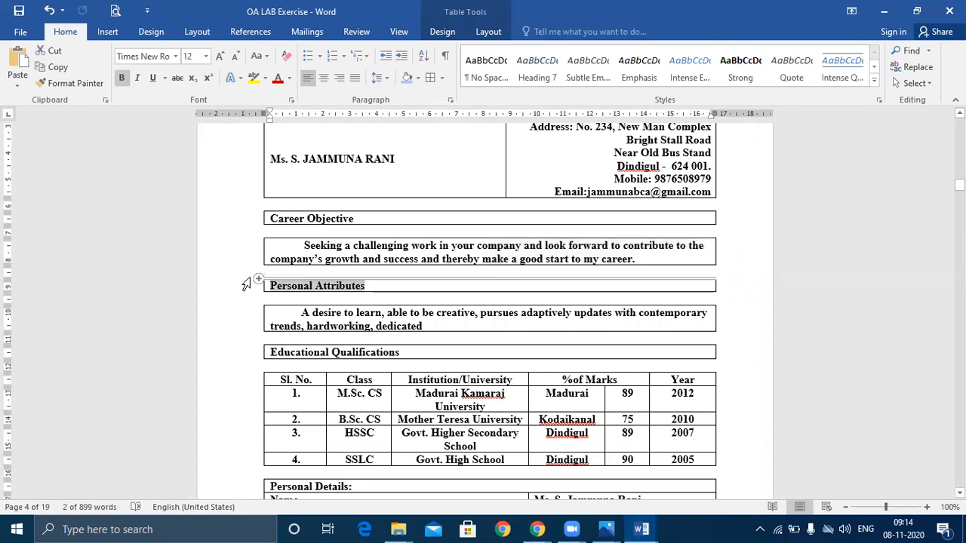
{"action": "left_click", "coordinate": [642, 529]}
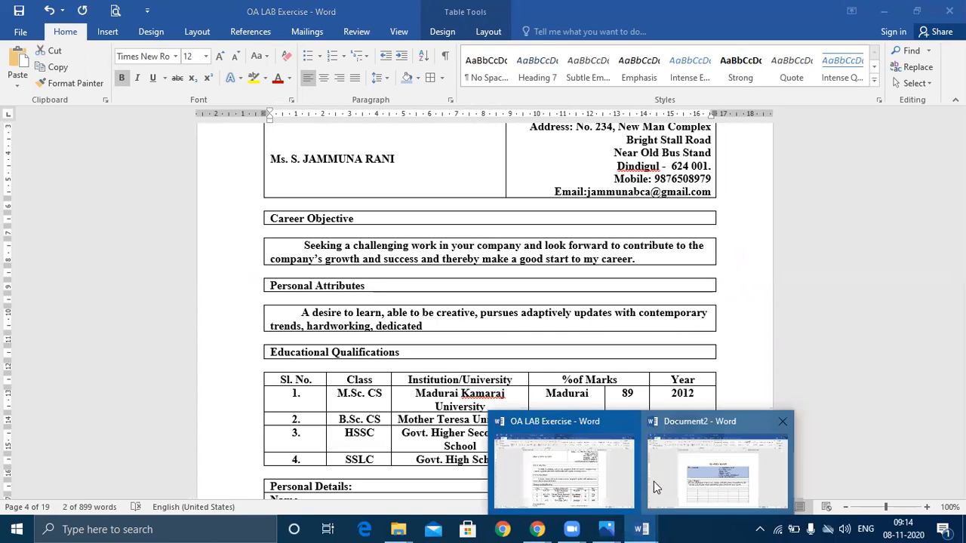
{"action": "left_click", "coordinate": [717, 472]}
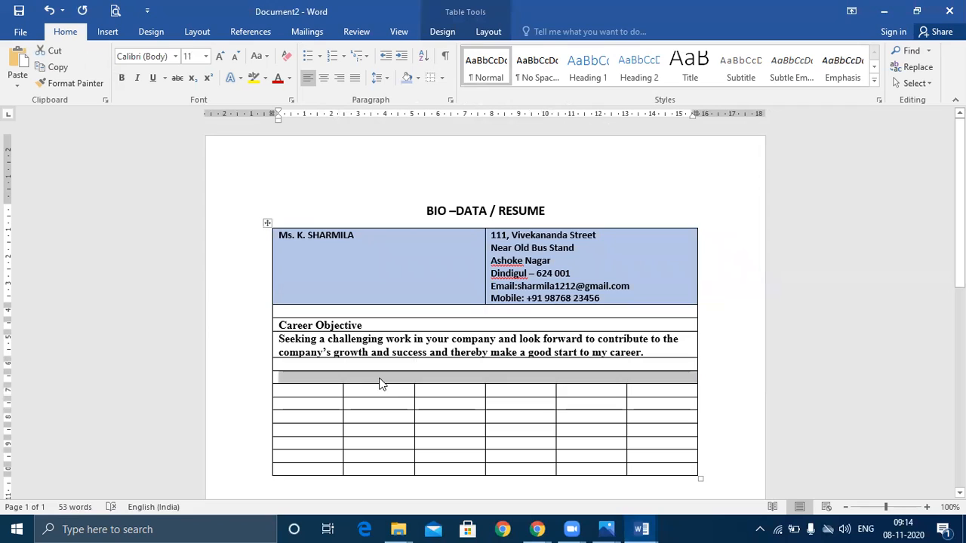
{"action": "left_click", "coordinate": [381, 381]}
{"action": "key", "text": "ctrl+v"}
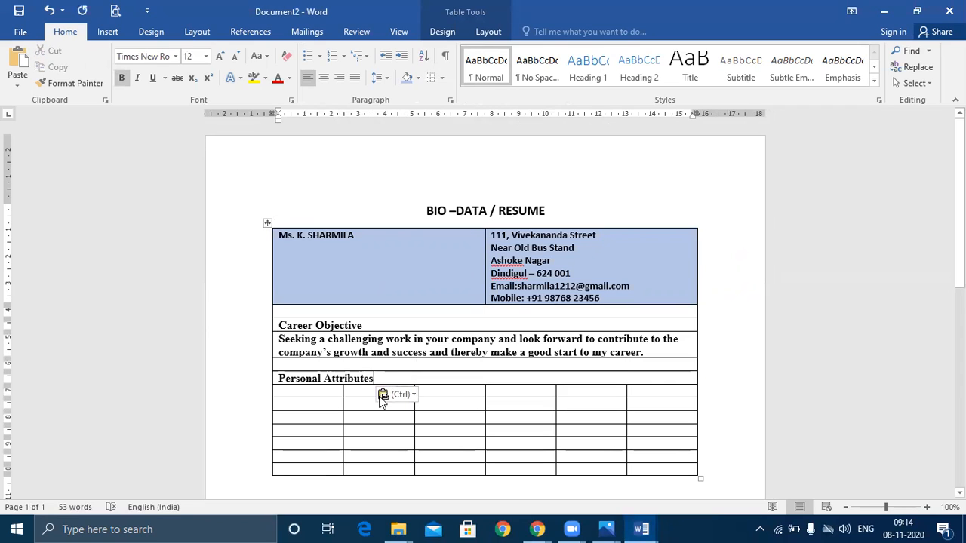
{"action": "mouse_move", "coordinate": [640, 393]}
{"action": "left_mouse_down"}
{"action": "mouse_move", "coordinate": [329, 381]}
{"action": "mouse_move", "coordinate": [326, 393]}
{"action": "mouse_move", "coordinate": [628, 389]}
{"action": "left_mouse_up"}
{"action": "left_click", "coordinate": [330, 381]}
Merge the row under Personal Attributes and paste the attributes paragraph from OA LAB Exercise into it
{"action": "right_click", "coordinate": [640, 391]}
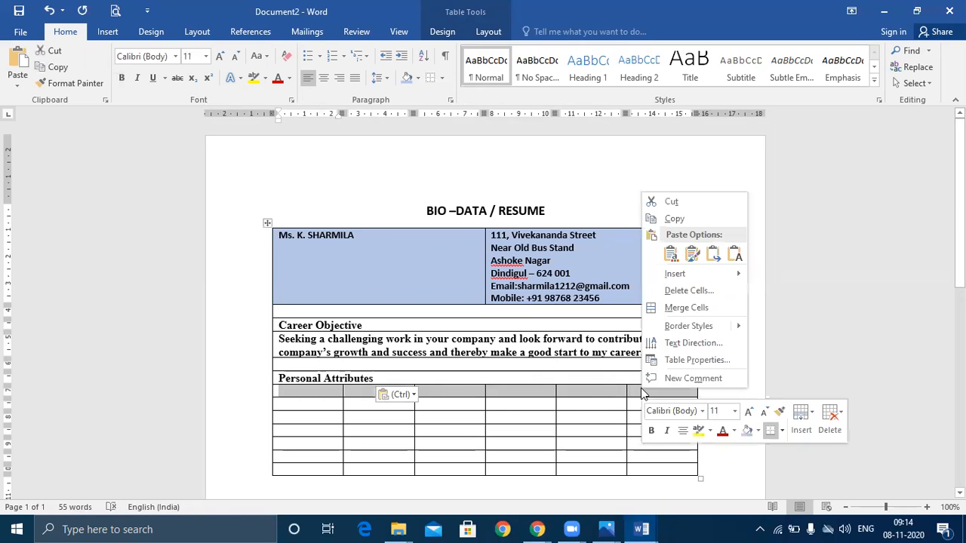
{"action": "left_click", "coordinate": [691, 308]}
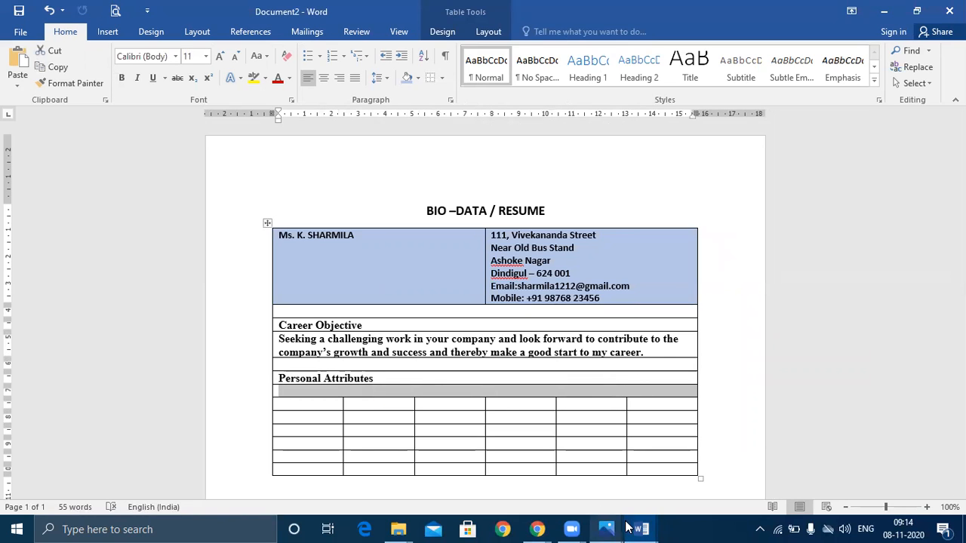
{"action": "mouse_move", "coordinate": [640, 529]}
{"action": "left_click", "coordinate": [585, 483]}
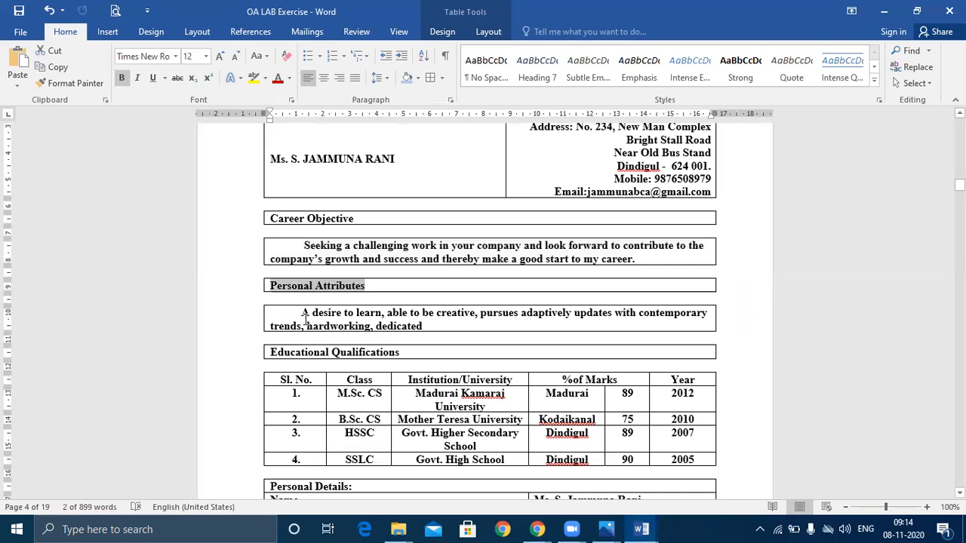
{"action": "left_click_drag", "start_coordinate": [302, 314], "coordinate": [446, 326]}
{"action": "key", "text": "ctrl+c"}
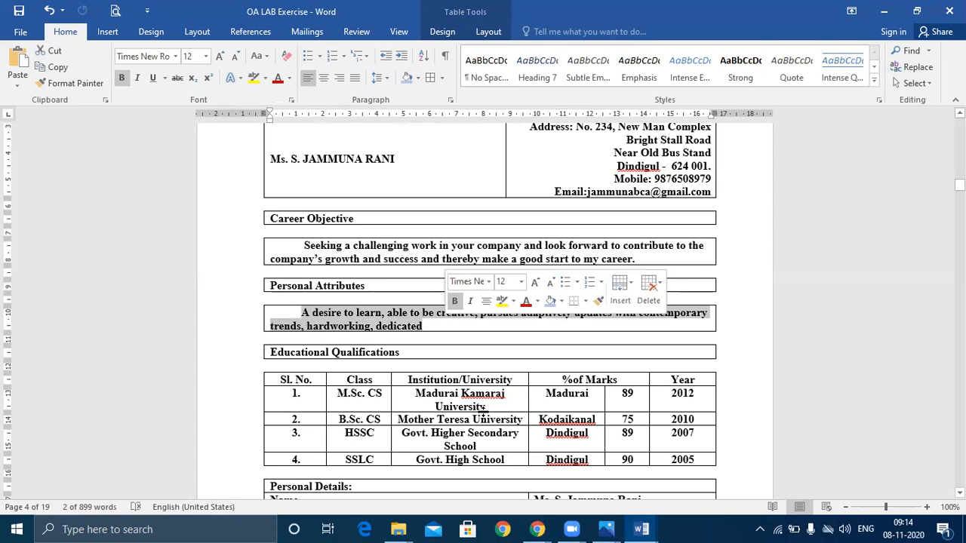
{"action": "mouse_move", "coordinate": [619, 529]}
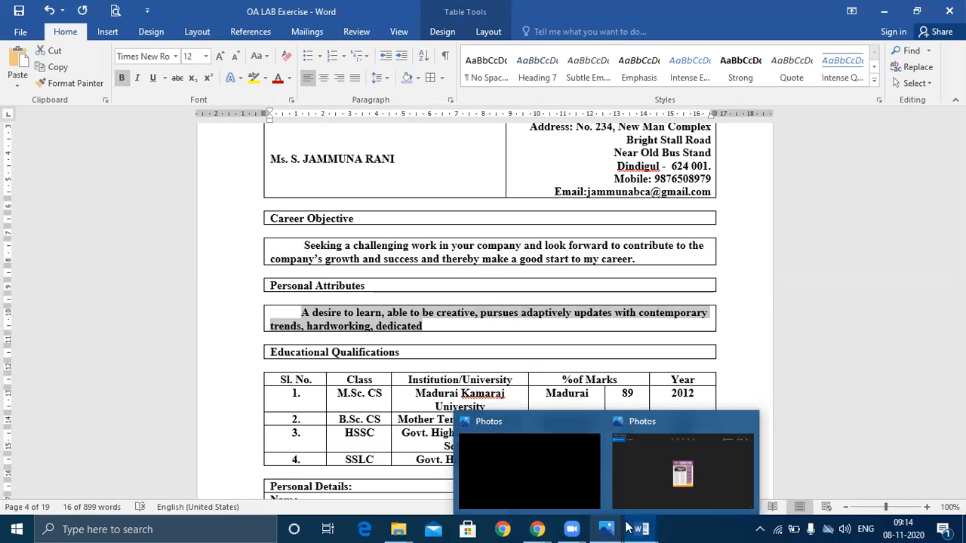
{"action": "left_click", "coordinate": [646, 528]}
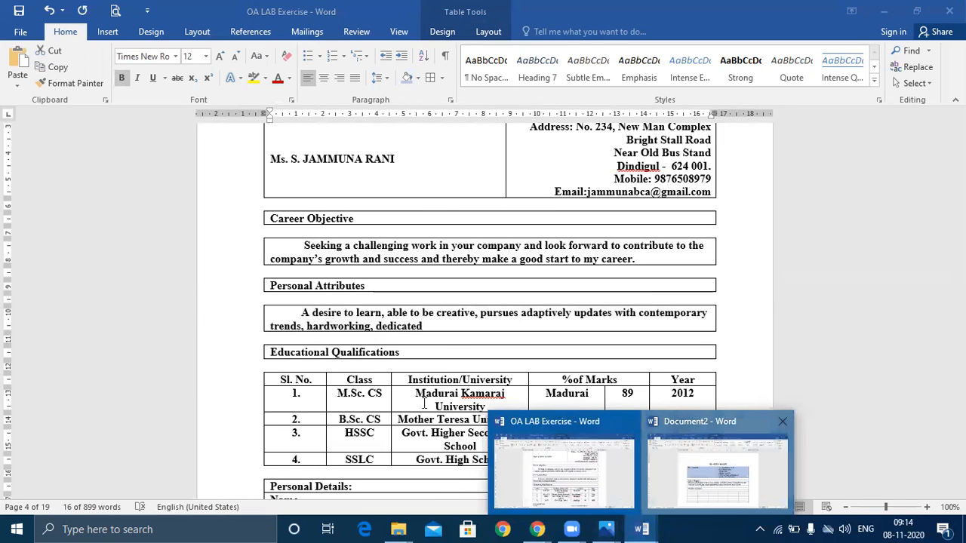
{"action": "left_click", "coordinate": [699, 484]}
{"action": "key", "text": "ctrl+v"}
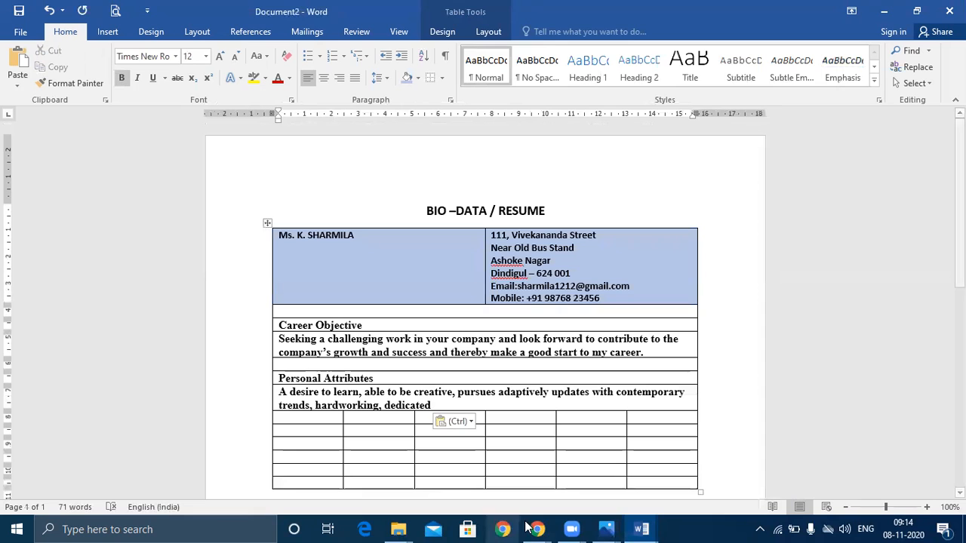
Select the 'Educational Qualifications' heading in OA LAB Exercise
{"action": "left_click", "coordinate": [642, 528]}
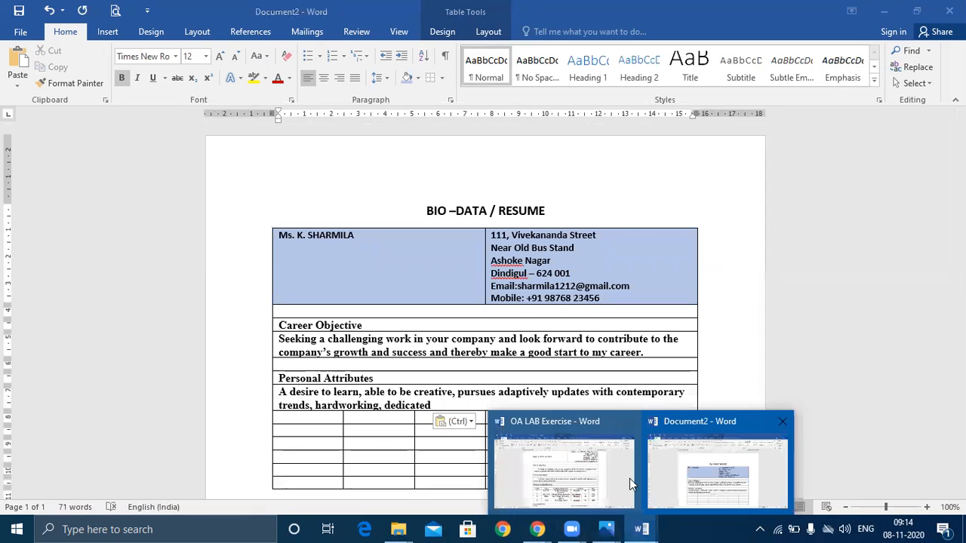
{"action": "left_click", "coordinate": [584, 479]}
{"action": "left_click_drag", "start_coordinate": [271, 352], "coordinate": [401, 352]}
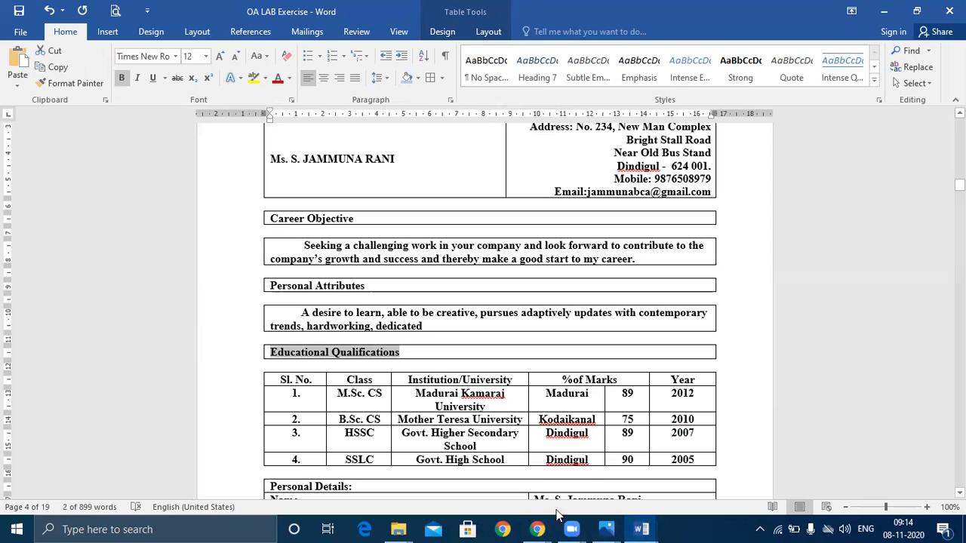
Merge two empty rows into single cells and paste the 'Educational Qualifications' heading into Document2
{"action": "left_click", "coordinate": [641, 528]}
{"action": "left_click", "coordinate": [723, 476]}
{"action": "left_click_drag", "start_coordinate": [325, 422], "coordinate": [652, 417]}
{"action": "right_click", "coordinate": [652, 417]}
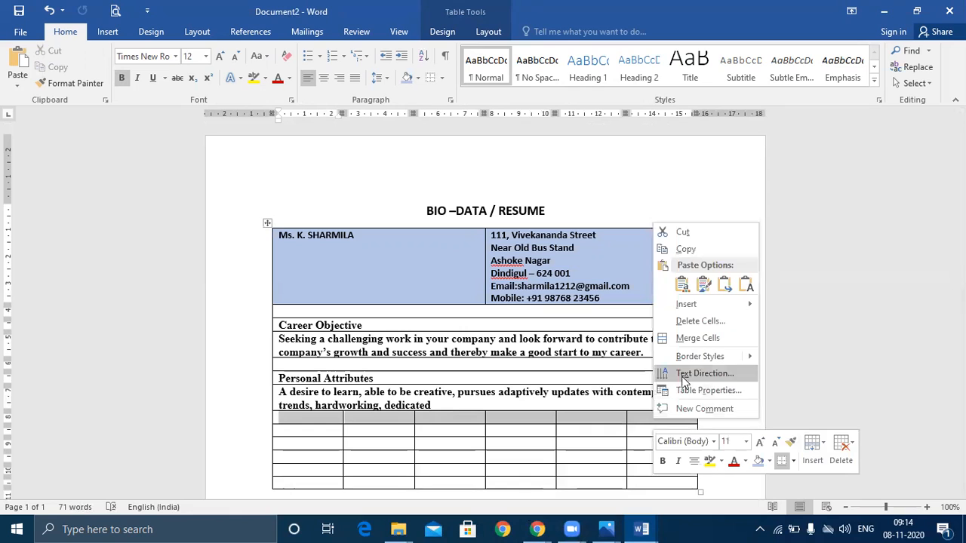
{"action": "left_click", "coordinate": [694, 342]}
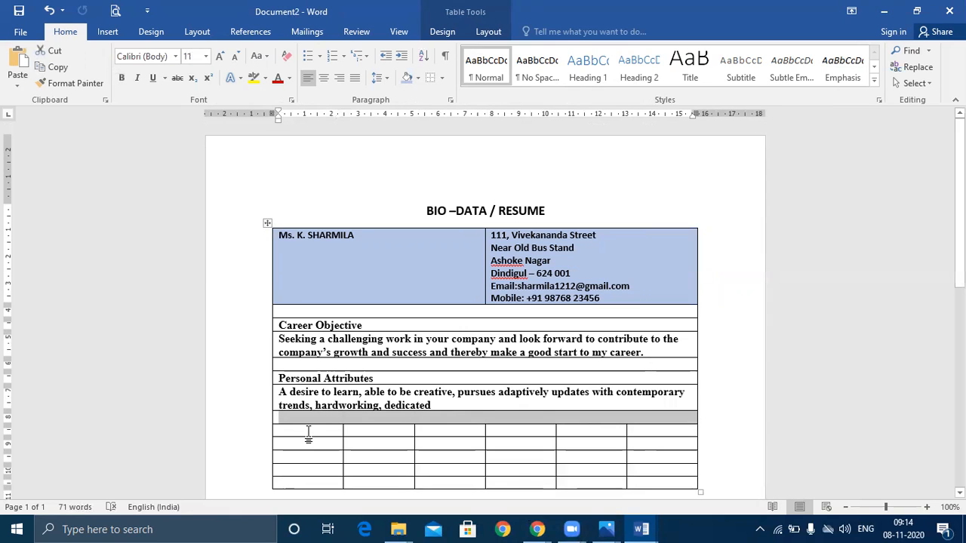
{"action": "left_click_drag", "start_coordinate": [308, 436], "coordinate": [644, 437]}
{"action": "right_click", "coordinate": [651, 438]}
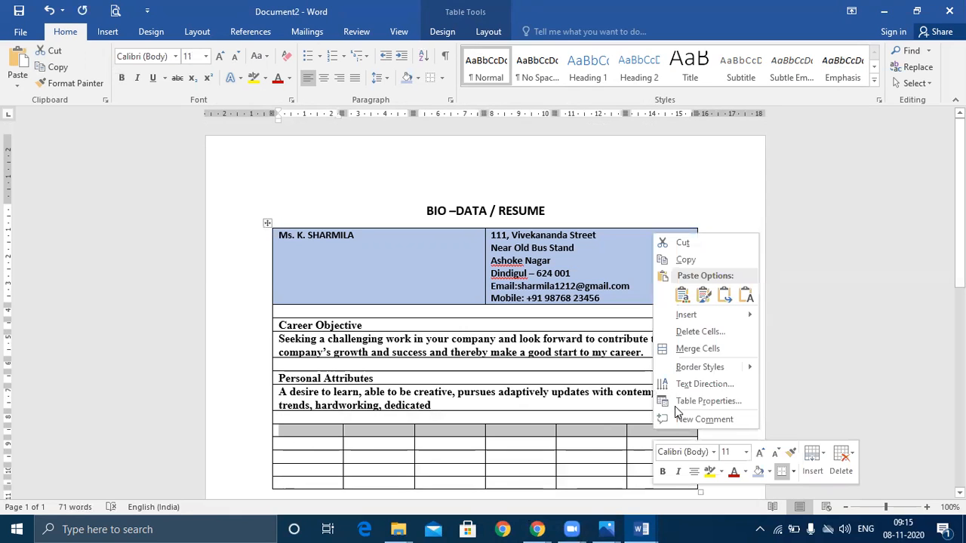
{"action": "left_click", "coordinate": [703, 348]}
{"action": "key", "text": "ctrl+v"}
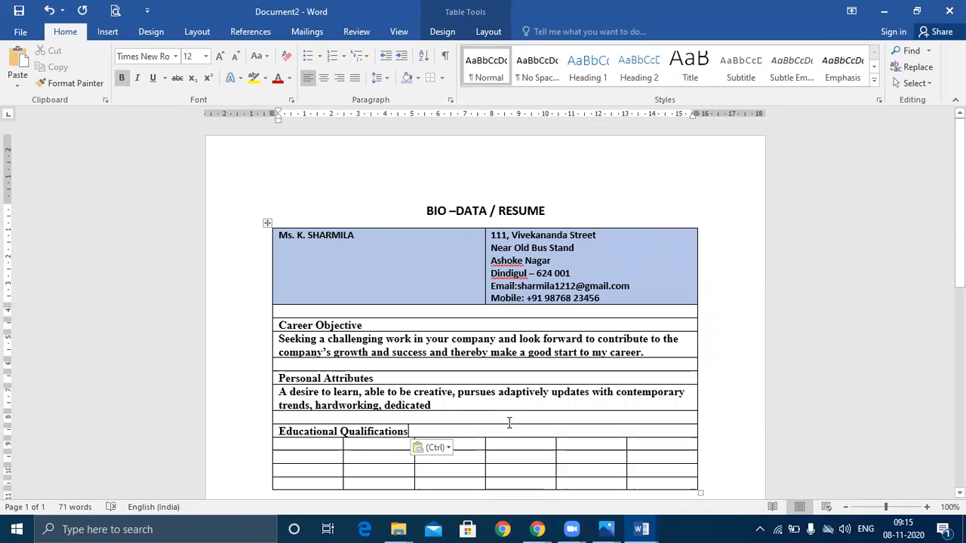
{"action": "left_click", "coordinate": [642, 529]}
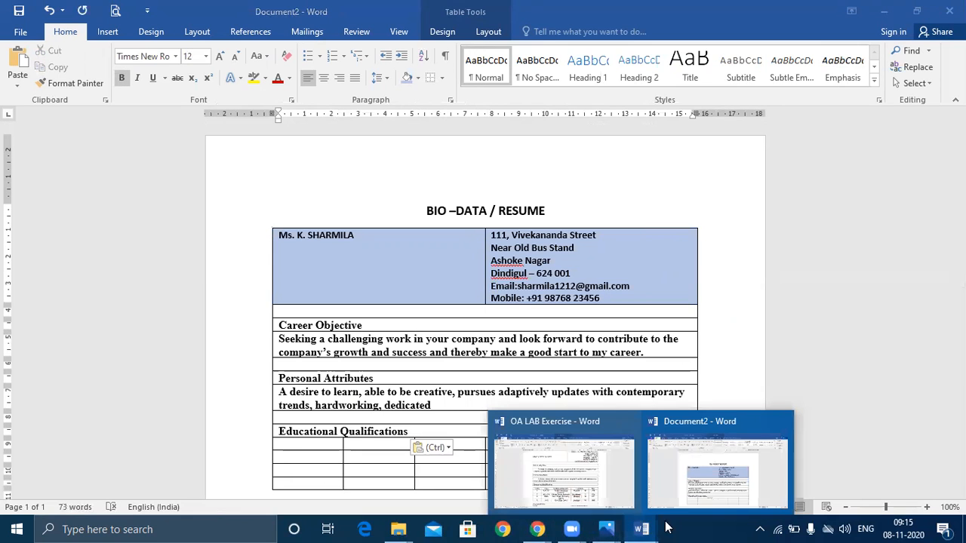
{"action": "left_click", "coordinate": [606, 500]}
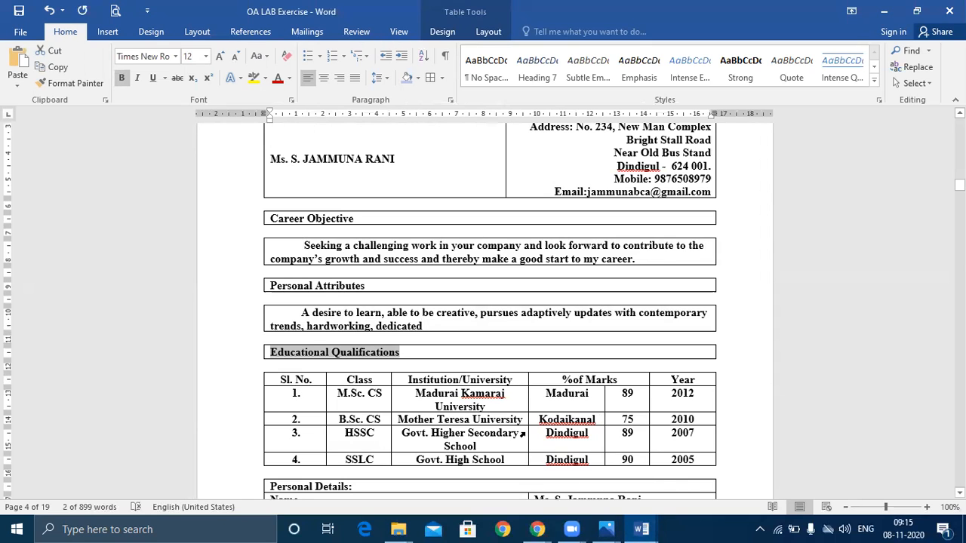
Paste the education table (Sl. No., Class, Institution/University, %of Marks, Year) below the heading
{"action": "left_click_drag", "start_coordinate": [296, 388], "coordinate": [689, 460]}
{"action": "left_click", "coordinate": [687, 447]}
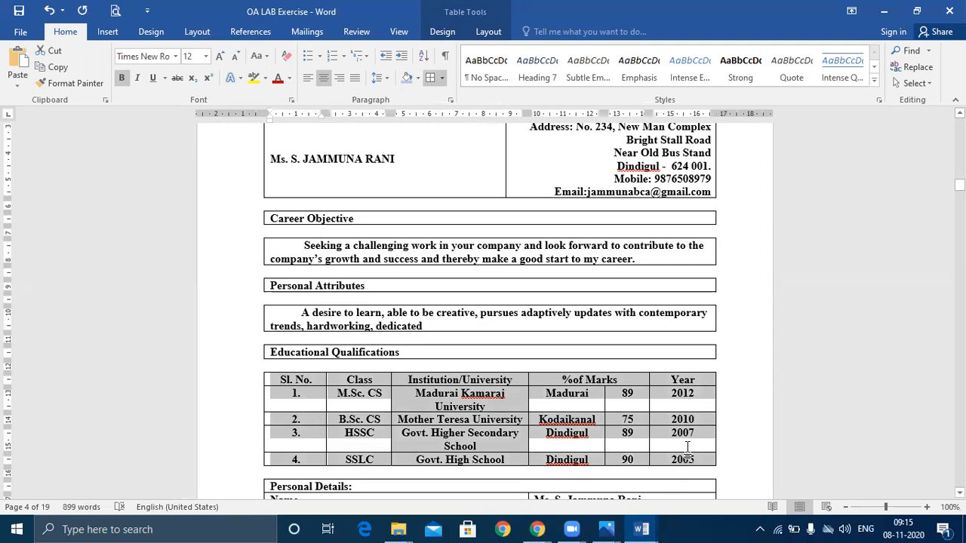
{"action": "left_click", "coordinate": [641, 529]}
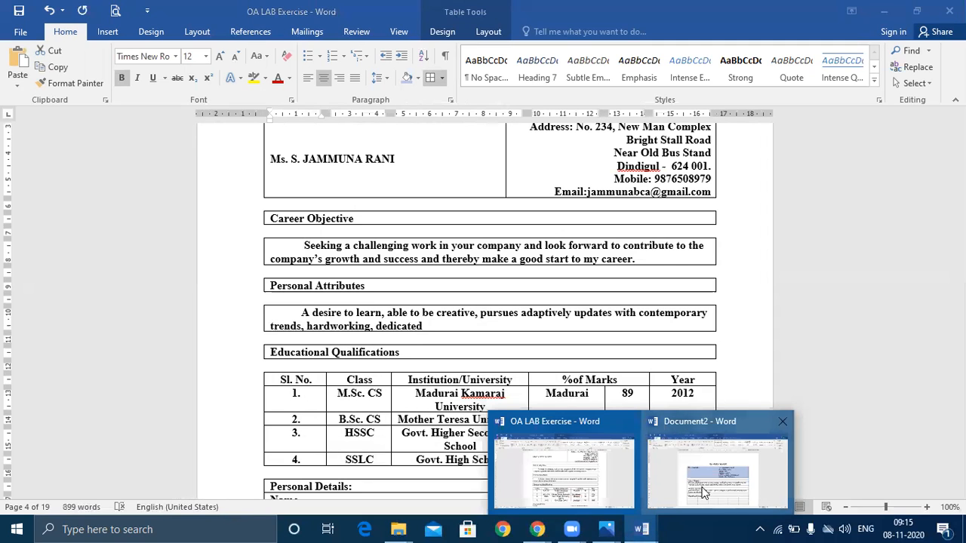
{"action": "left_click", "coordinate": [713, 461]}
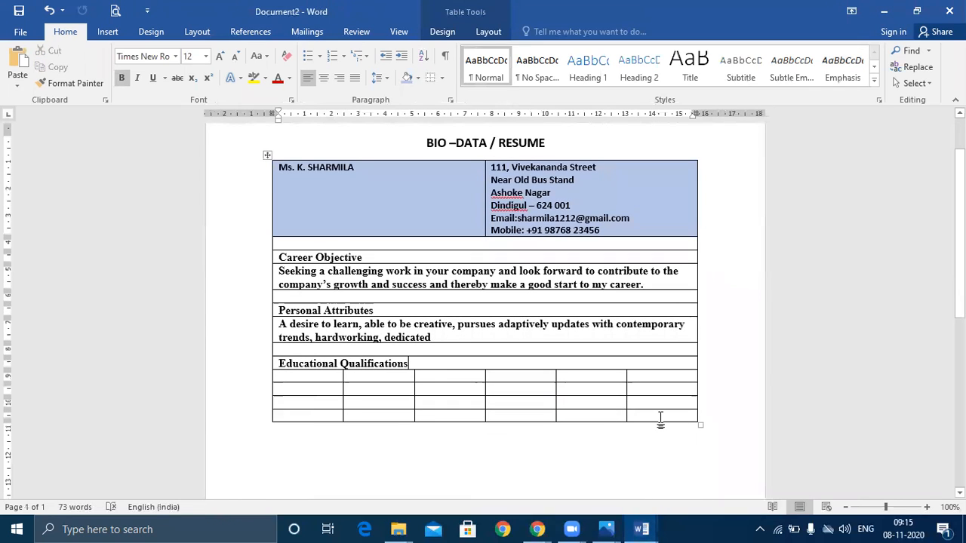
{"action": "left_click", "coordinate": [660, 416]}
{"action": "key", "text": "Tab"}
{"action": "key", "text": "Tab"}
{"action": "key", "text": "Tab"}
{"action": "key", "text": "Tab"}
{"action": "key", "text": "Tab"}
{"action": "key", "text": "Tab"}
{"action": "key", "text": "Tab"}
{"action": "key", "text": "Tab"}
{"action": "key", "text": "Tab"}
{"action": "key", "text": "Tab"}
{"action": "key", "text": "Tab"}
{"action": "key", "text": "Tab"}
{"action": "key", "text": "Tab"}
{"action": "key", "text": "Tab"}
{"action": "key", "text": "Tab"}
{"action": "key", "text": "Tab"}
{"action": "key", "text": "Tab"}
{"action": "key", "text": "Tab"}
{"action": "key", "text": "Tab"}
{"action": "key", "text": "Tab"}
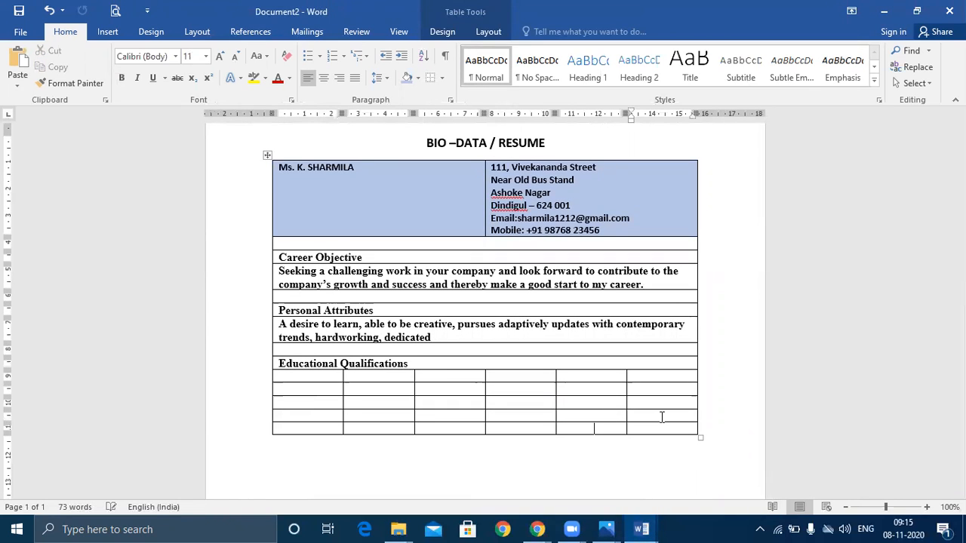
{"action": "left_click", "coordinate": [323, 393]}
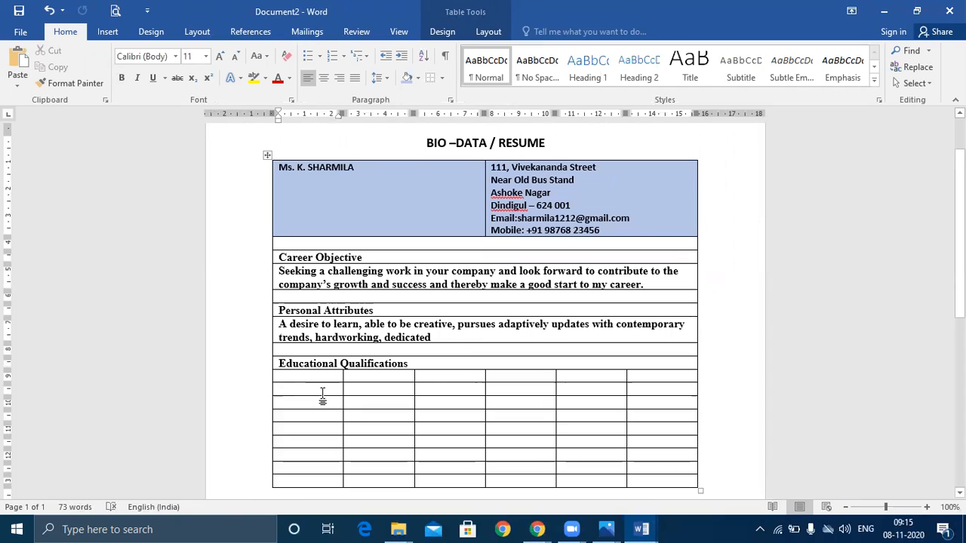
{"action": "key", "text": "ctrl+v"}
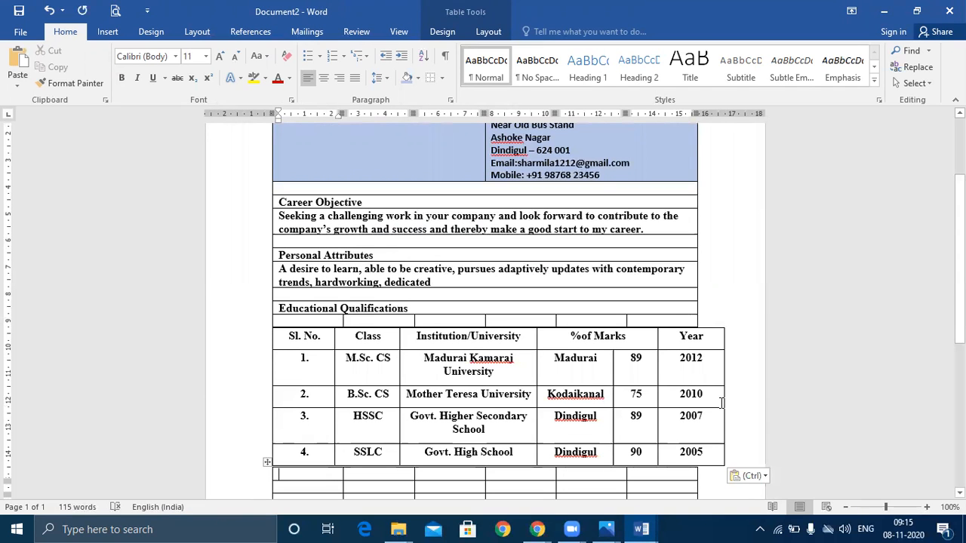
Narrow the education table's Year column at its right edge
{"action": "left_click_drag", "start_coordinate": [722, 400], "coordinate": [700, 402]}
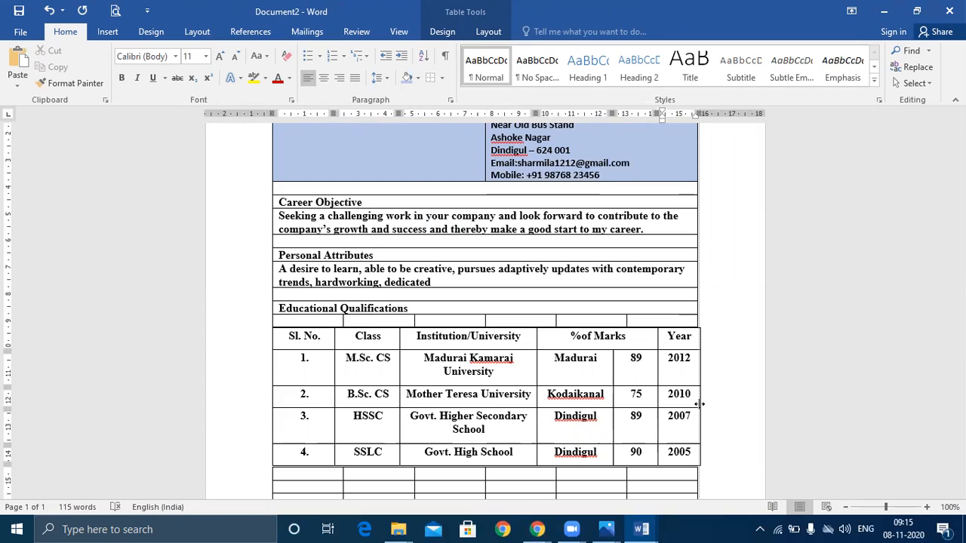
{"action": "left_click_drag", "start_coordinate": [698, 404], "coordinate": [699, 402]}
{"action": "left_click", "coordinate": [787, 384]}
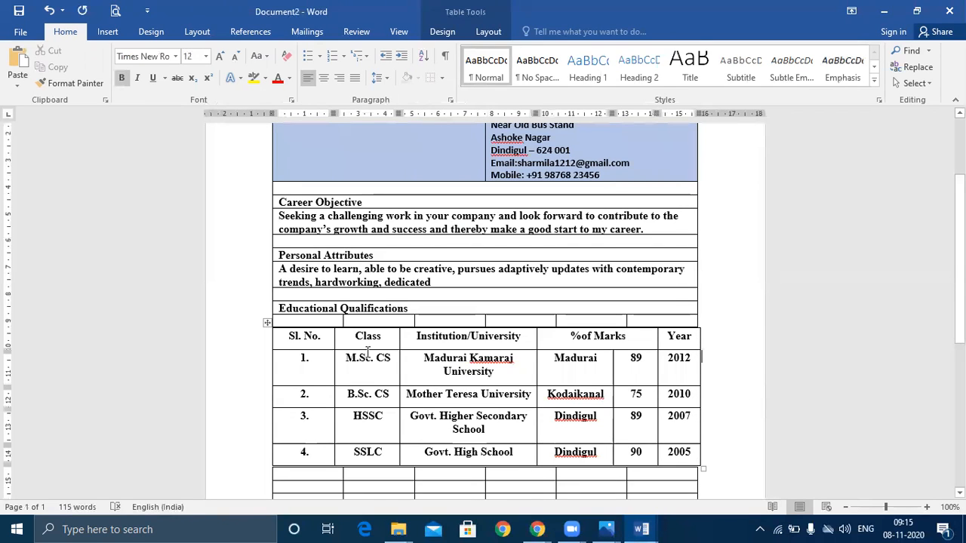
Merge the empty row above the qualifications headings into one cell
{"action": "left_click_drag", "start_coordinate": [314, 319], "coordinate": [687, 320]}
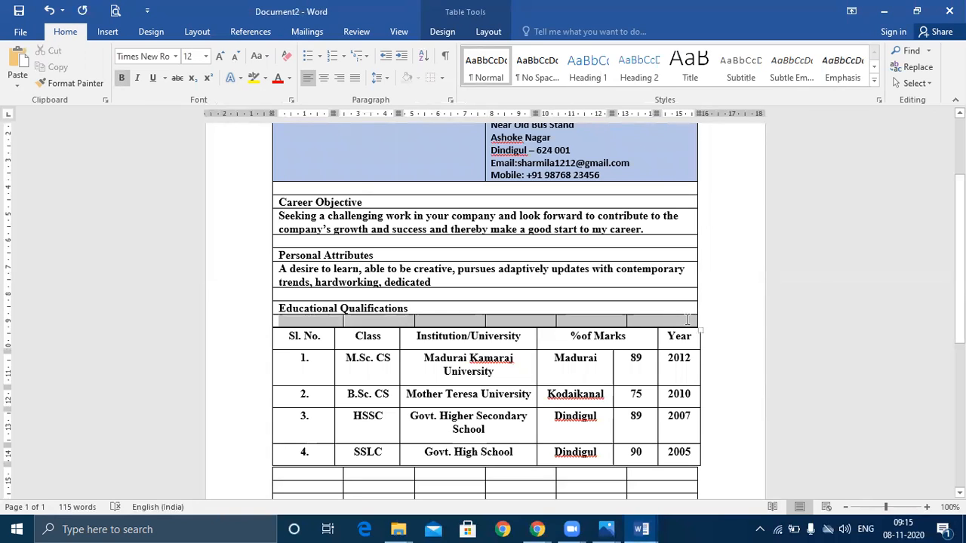
{"action": "right_click", "coordinate": [687, 320]}
{"action": "left_click", "coordinate": [777, 239]}
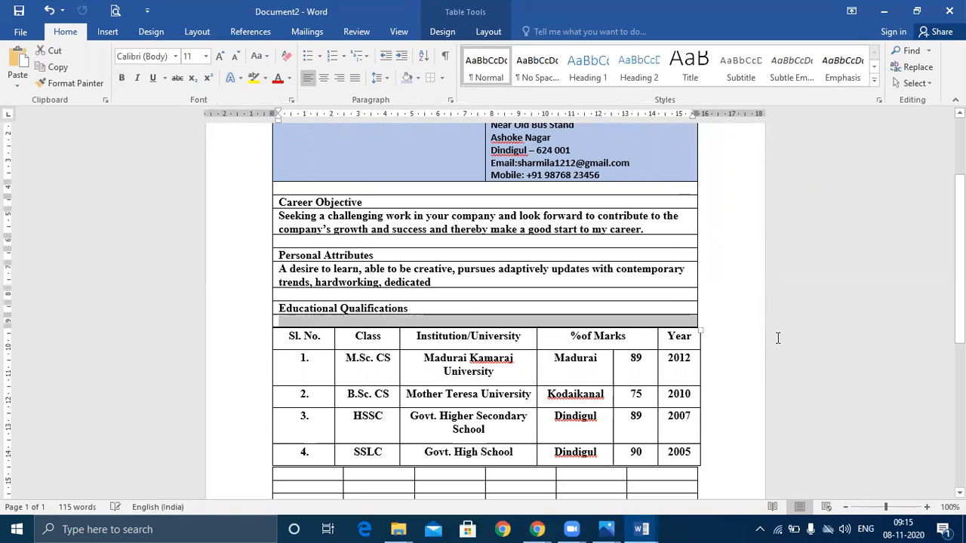
{"action": "left_click", "coordinate": [738, 356]}
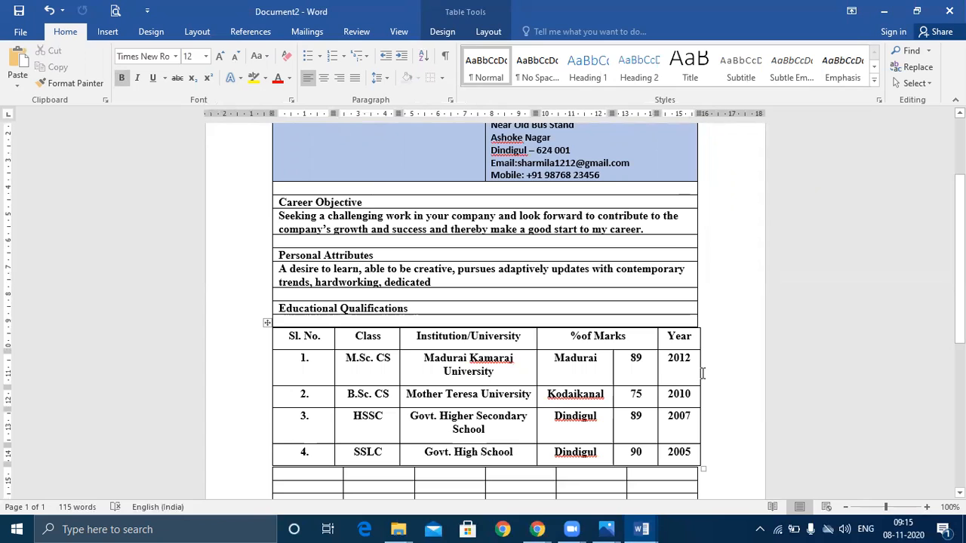
Adjust the Year column borders and line up the upper table's right edge with the education table
{"action": "left_click_drag", "start_coordinate": [658, 372], "coordinate": [647, 372]}
{"action": "double_click", "coordinate": [651, 372]}
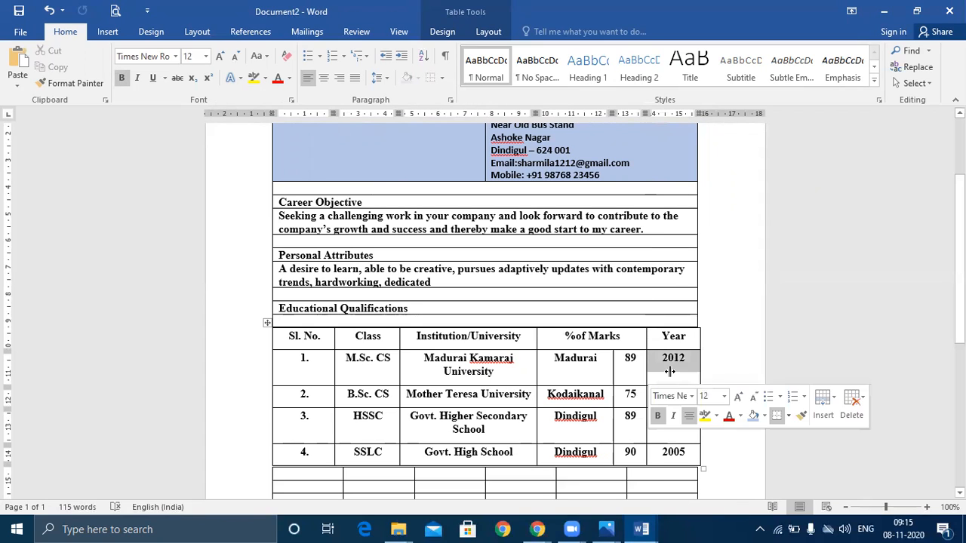
{"action": "left_click", "coordinate": [706, 362]}
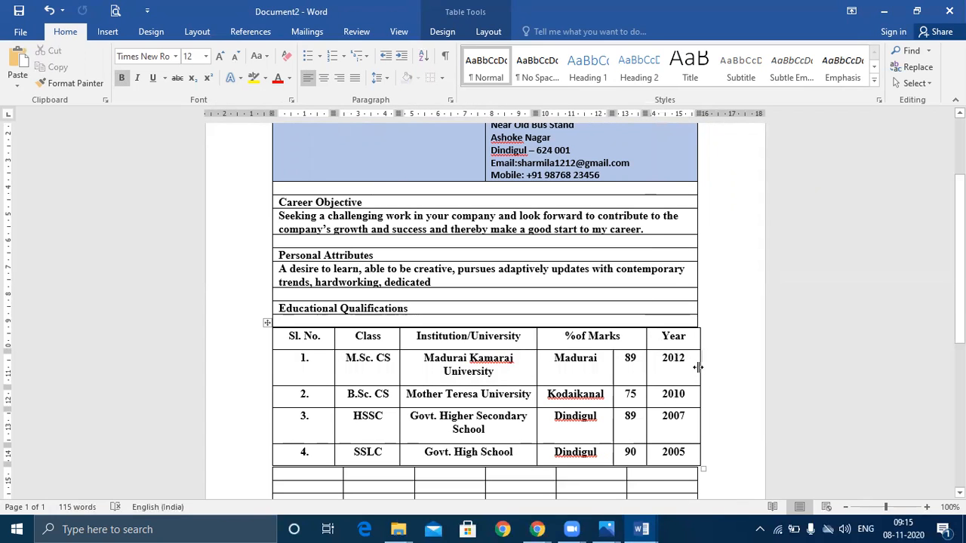
{"action": "left_click_drag", "start_coordinate": [698, 368], "coordinate": [697, 363]}
{"action": "left_click_drag", "start_coordinate": [697, 309], "coordinate": [699, 310]}
{"action": "left_click", "coordinate": [733, 371]}
{"action": "scroll", "coordinate": [732, 371], "scroll_direction": "down", "scroll_amount": 1}
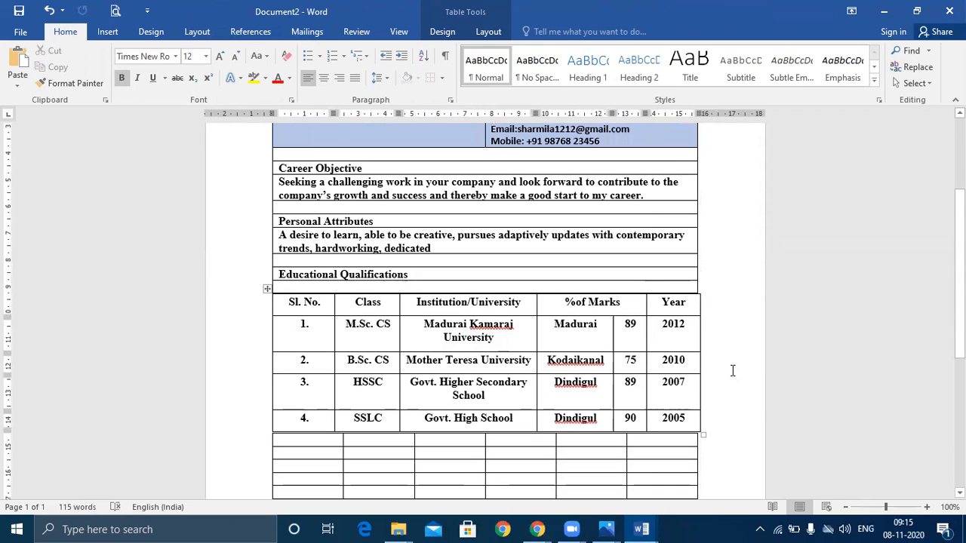
Check the OA LAB Exercise document for reference, then return to Document2
{"action": "left_click", "coordinate": [641, 529]}
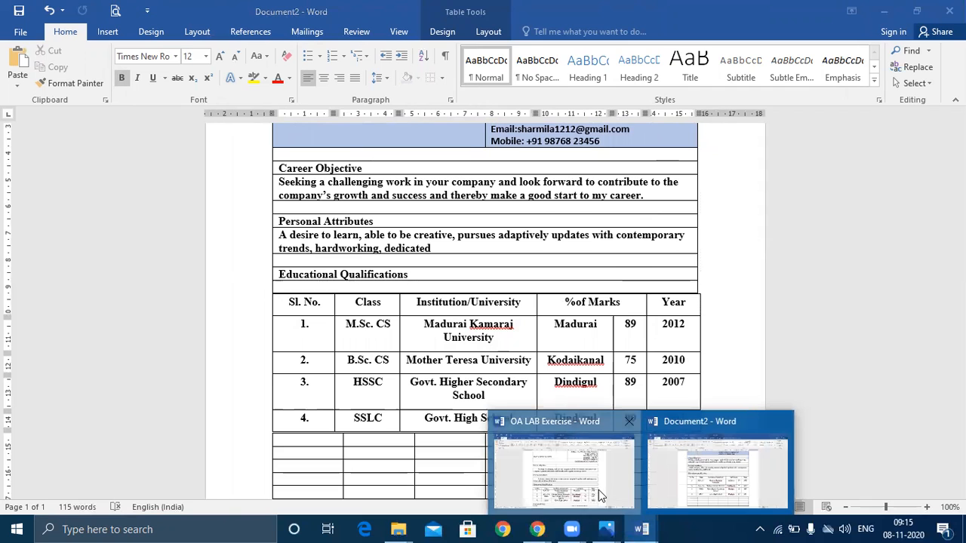
{"action": "left_click", "coordinate": [598, 490]}
{"action": "scroll", "coordinate": [747, 447], "scroll_direction": "down", "scroll_amount": 3}
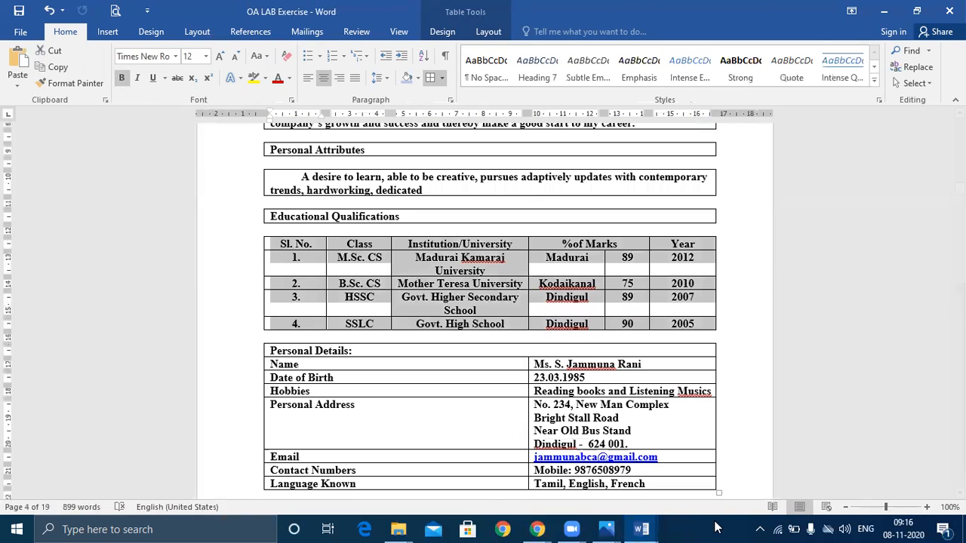
{"action": "left_click", "coordinate": [641, 528]}
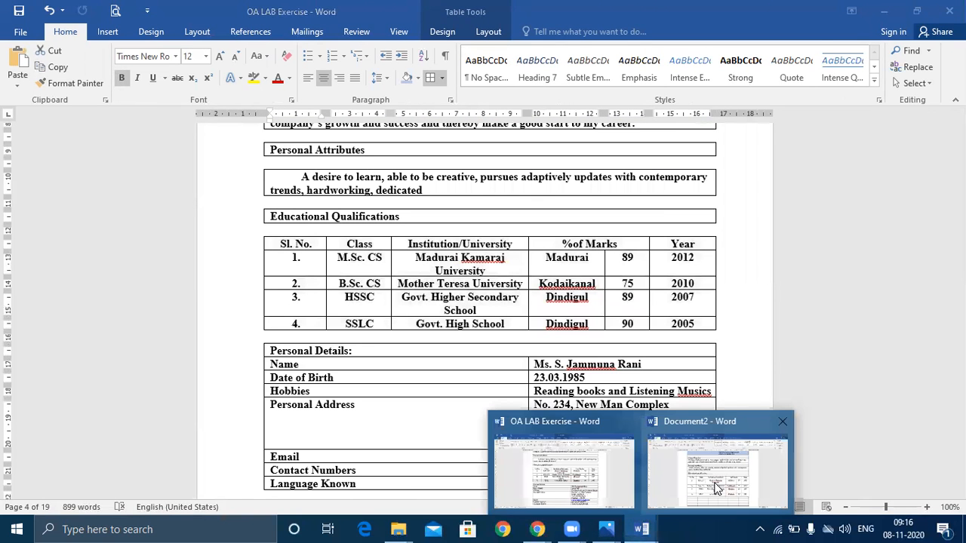
{"action": "left_click", "coordinate": [712, 483]}
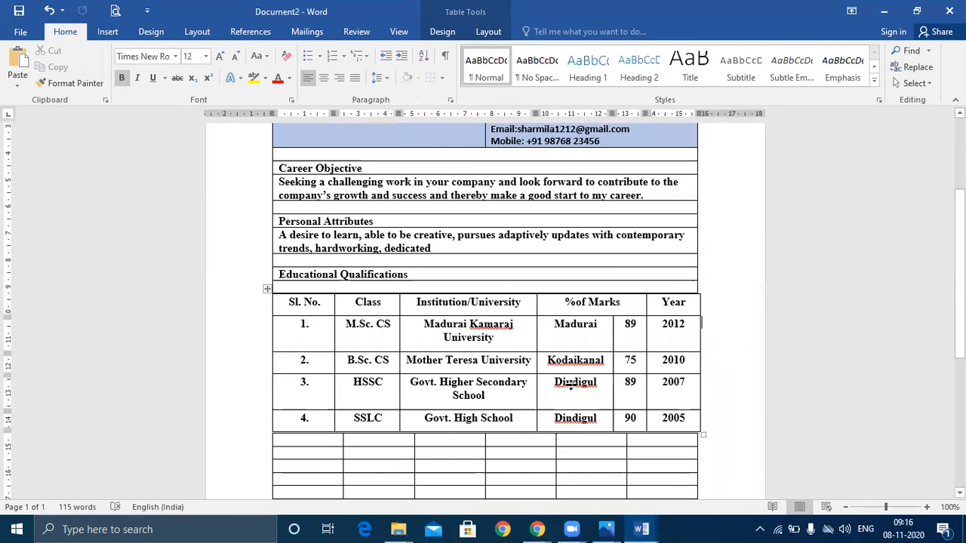
{"action": "scroll", "coordinate": [574, 387], "scroll_direction": "up", "scroll_amount": 3}
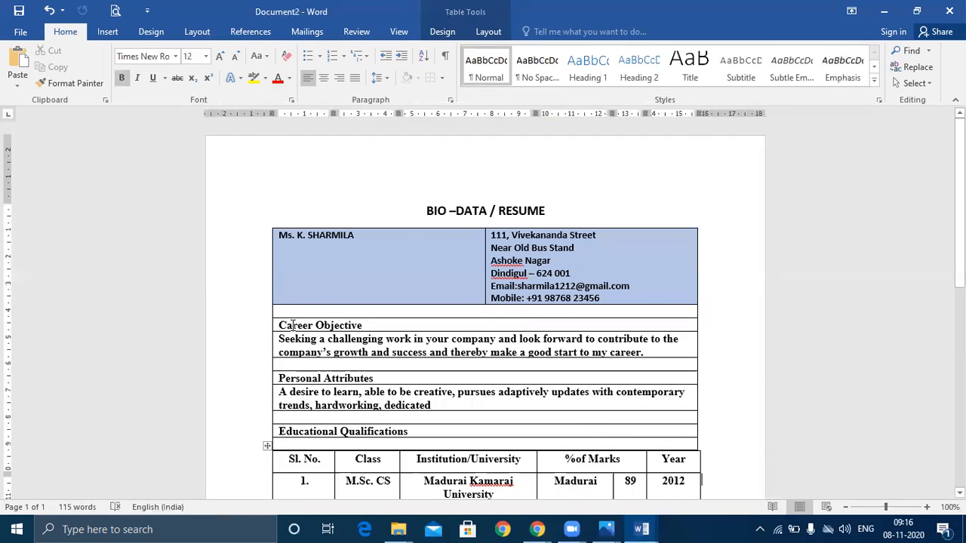
Color the Career Objective, Personal Attributes and Educational Qualifications headings dark red
{"action": "left_click_drag", "start_coordinate": [317, 339], "coordinate": [278, 325]}
{"action": "left_click", "coordinate": [394, 325]}
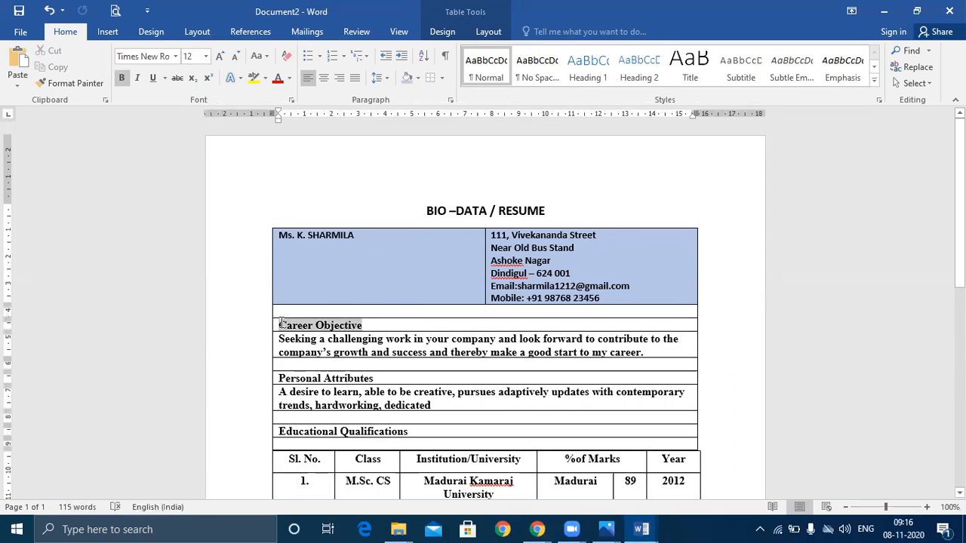
{"action": "left_click", "coordinate": [278, 78]}
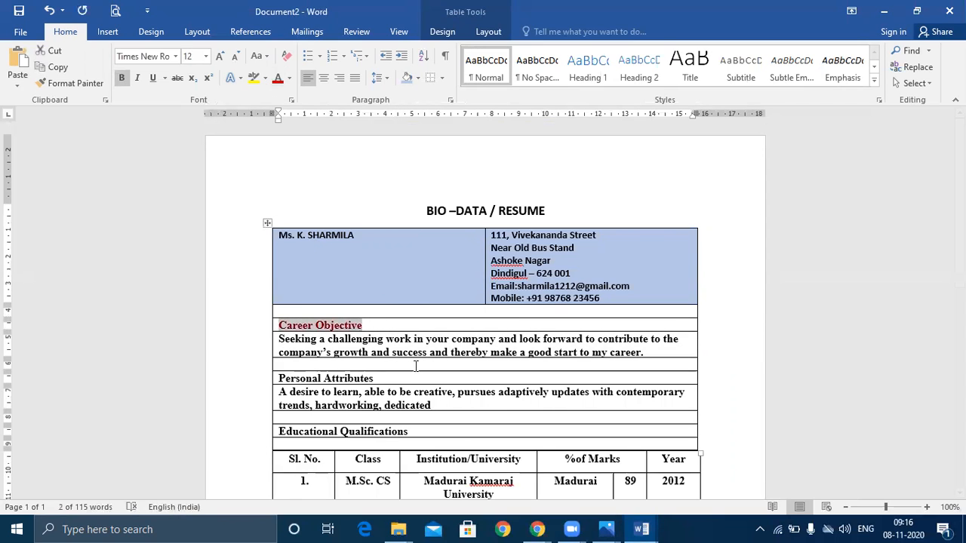
{"action": "left_click_drag", "start_coordinate": [376, 378], "coordinate": [294, 370]}
{"action": "left_click_drag", "start_coordinate": [281, 371], "coordinate": [274, 381]}
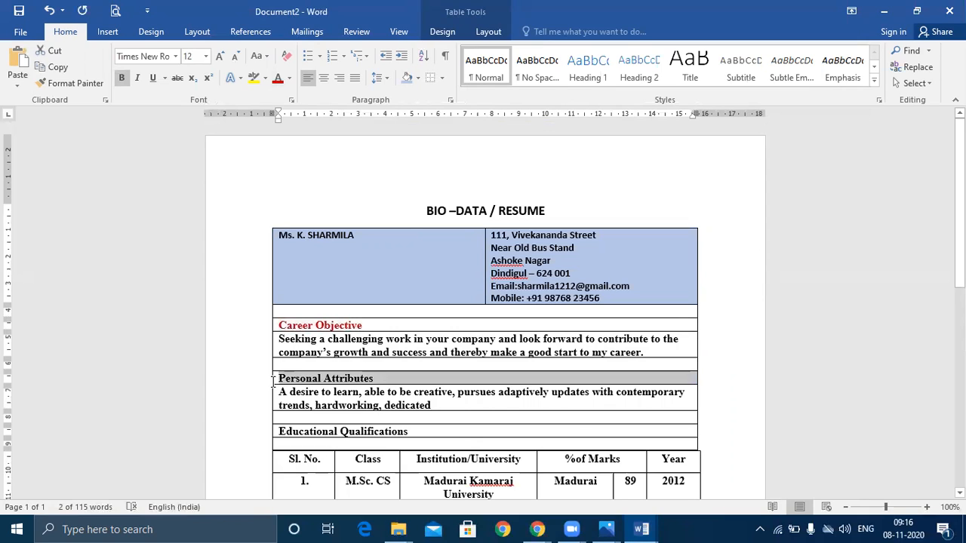
{"action": "left_click", "coordinate": [277, 79]}
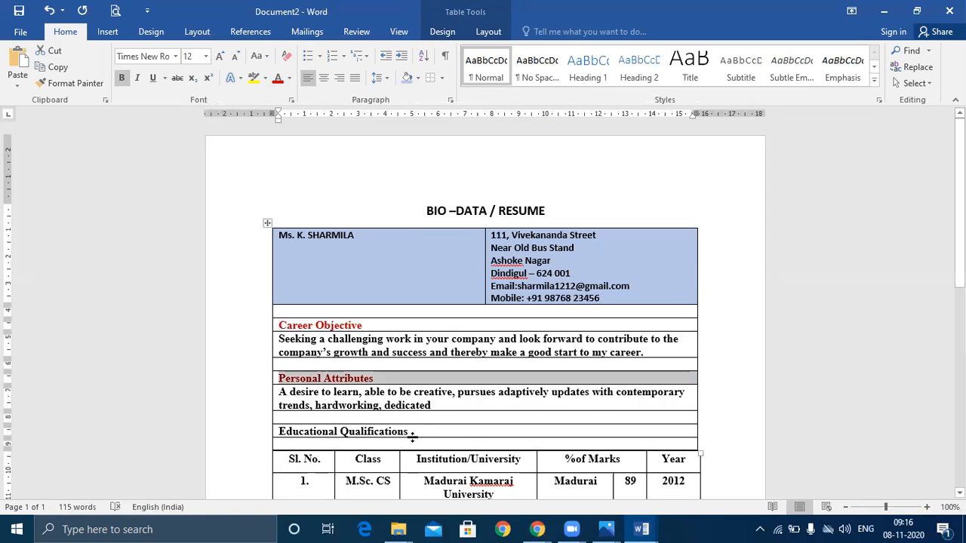
{"action": "left_click_drag", "start_coordinate": [411, 432], "coordinate": [277, 433]}
{"action": "left_click", "coordinate": [278, 78]}
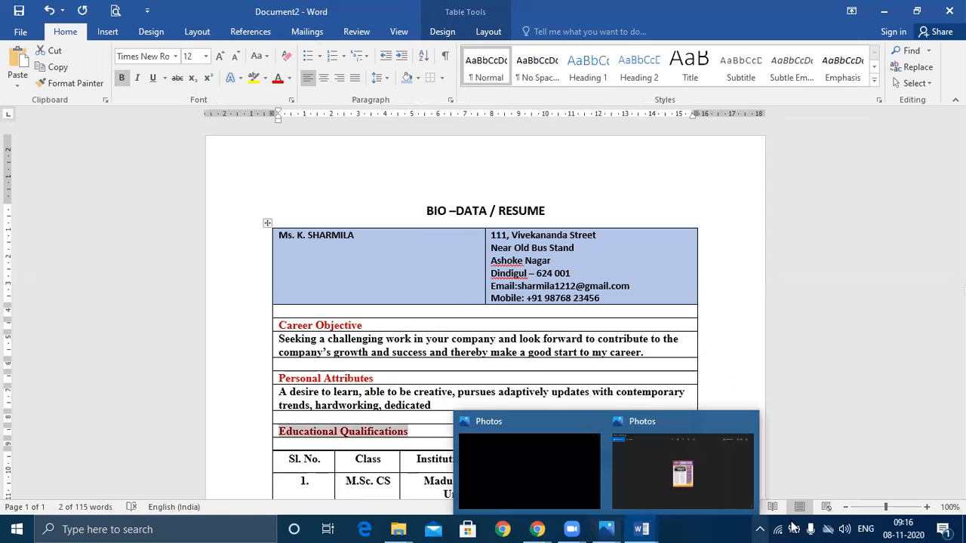
{"action": "left_click", "coordinate": [266, 224]}
Apply No Border to the top résumé table
{"action": "left_click", "coordinate": [428, 81]}
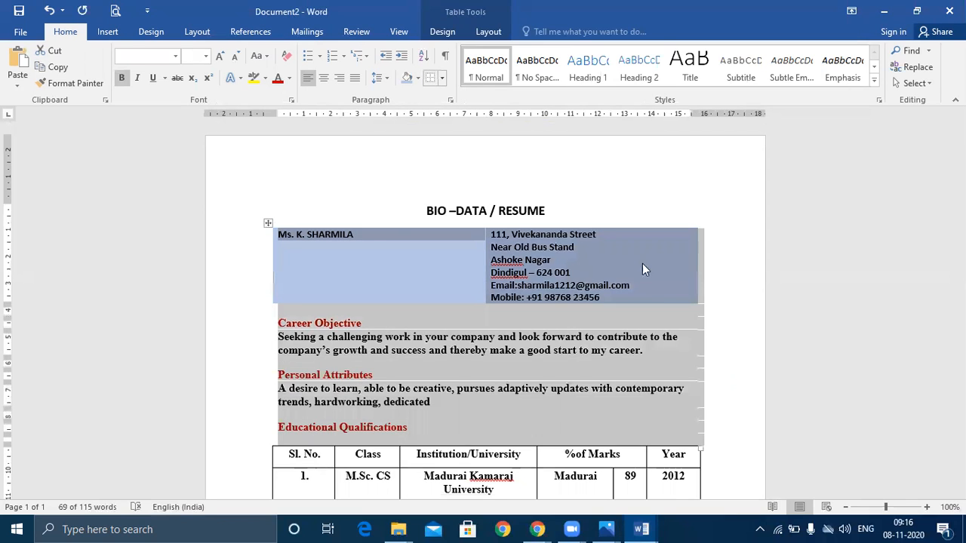
{"action": "left_click", "coordinate": [757, 378]}
{"action": "scroll", "coordinate": [764, 394], "scroll_direction": "down", "scroll_amount": 1}
{"action": "scroll", "coordinate": [764, 394], "scroll_direction": "down", "scroll_amount": 4}
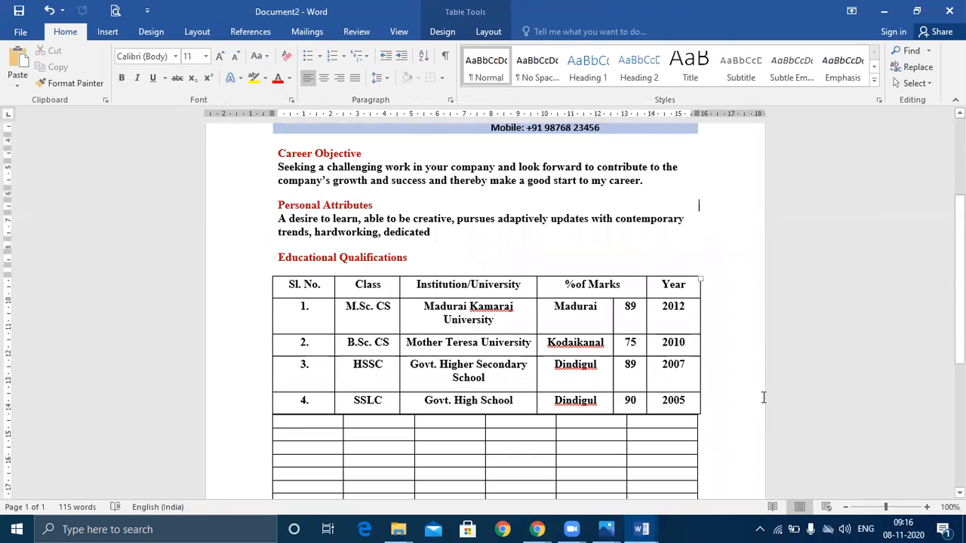
Apply No Border to the empty table below the education table
{"action": "mouse_move", "coordinate": [302, 420]}
{"action": "left_mouse_down"}
{"action": "mouse_move", "coordinate": [682, 481]}
{"action": "mouse_move", "coordinate": [675, 503]}
{"action": "mouse_move", "coordinate": [677, 409]}
{"action": "left_mouse_up"}
{"action": "left_click", "coordinate": [429, 77]}
{"action": "left_click", "coordinate": [591, 475]}
{"action": "scroll", "coordinate": [591, 475], "scroll_direction": "up", "scroll_amount": 3}
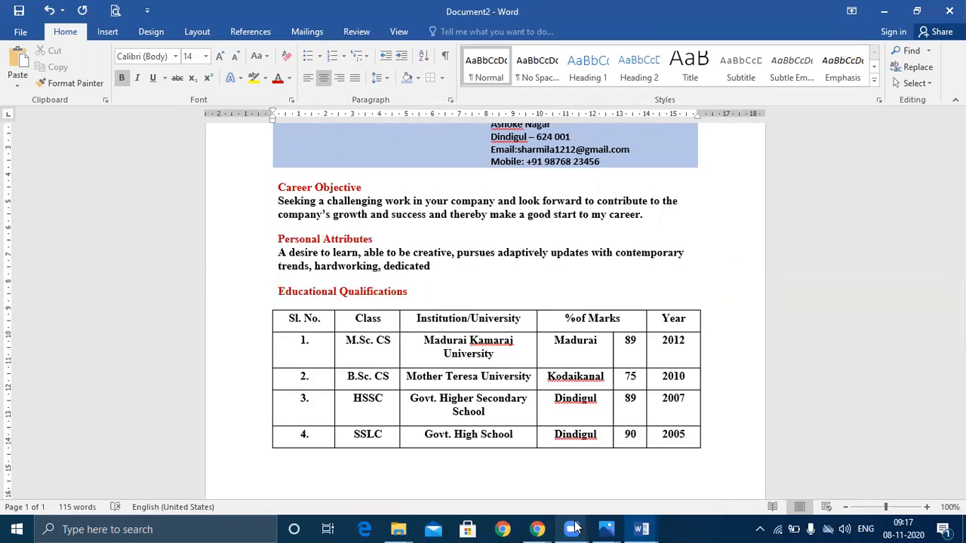
{"action": "mouse_move", "coordinate": [571, 529]}
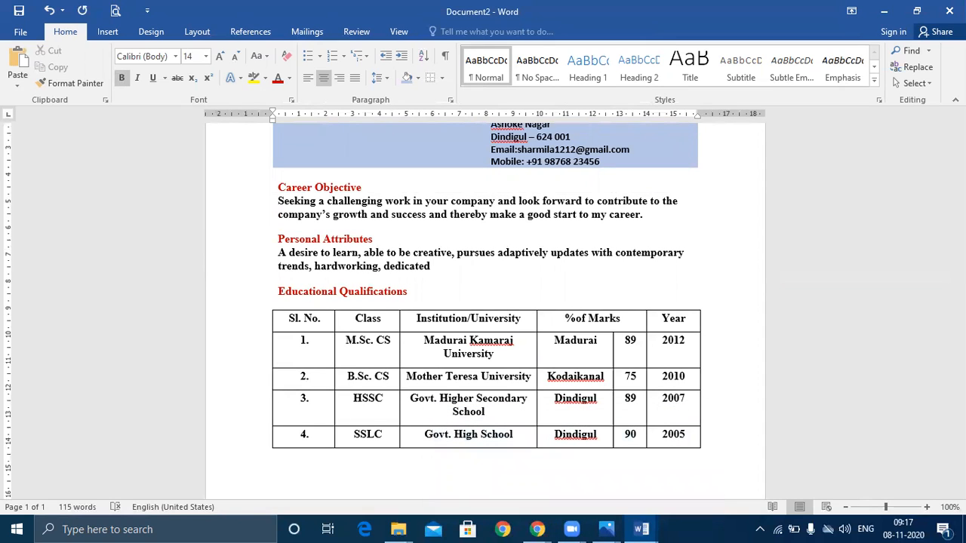
{"action": "left_click", "coordinate": [835, 339]}
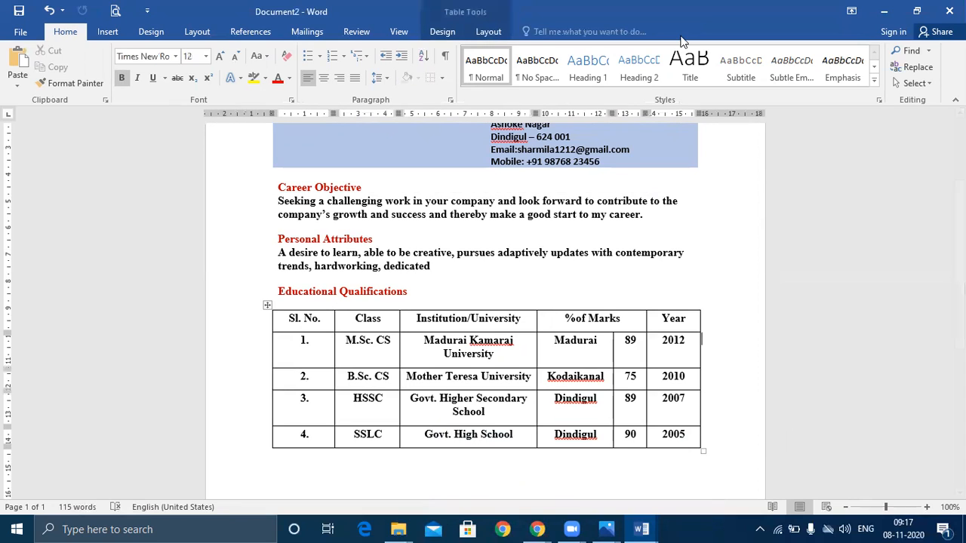